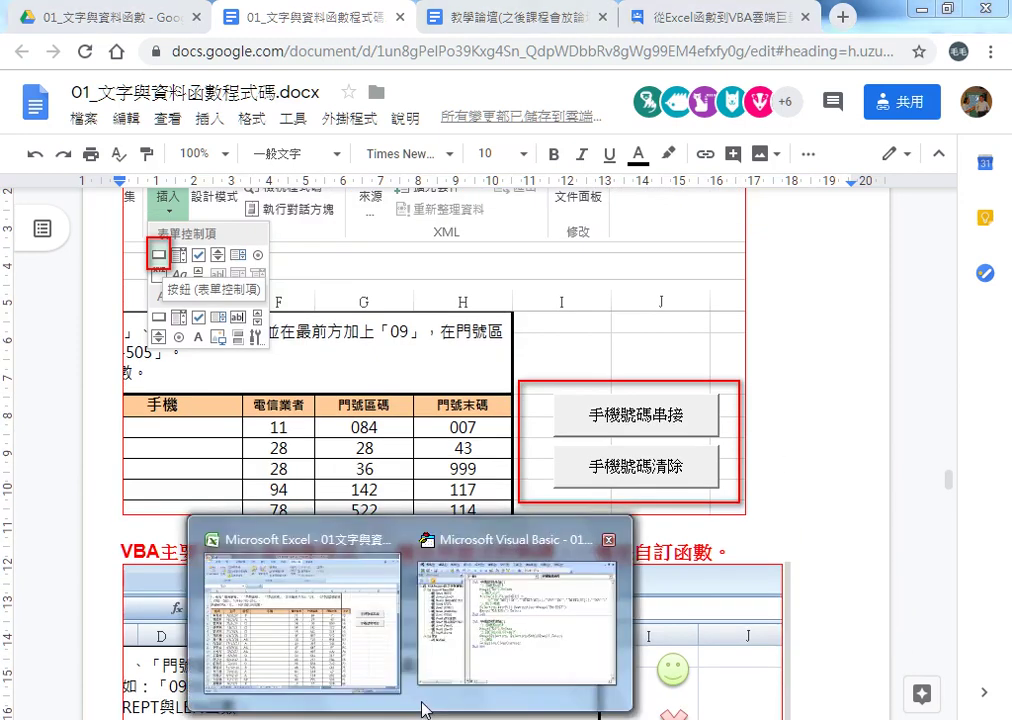
Bring the Visual Basic editor forward and highlight the end row 103 in both E4:E103 ranges.
{"action": "left_click", "coordinate": [474, 610]}
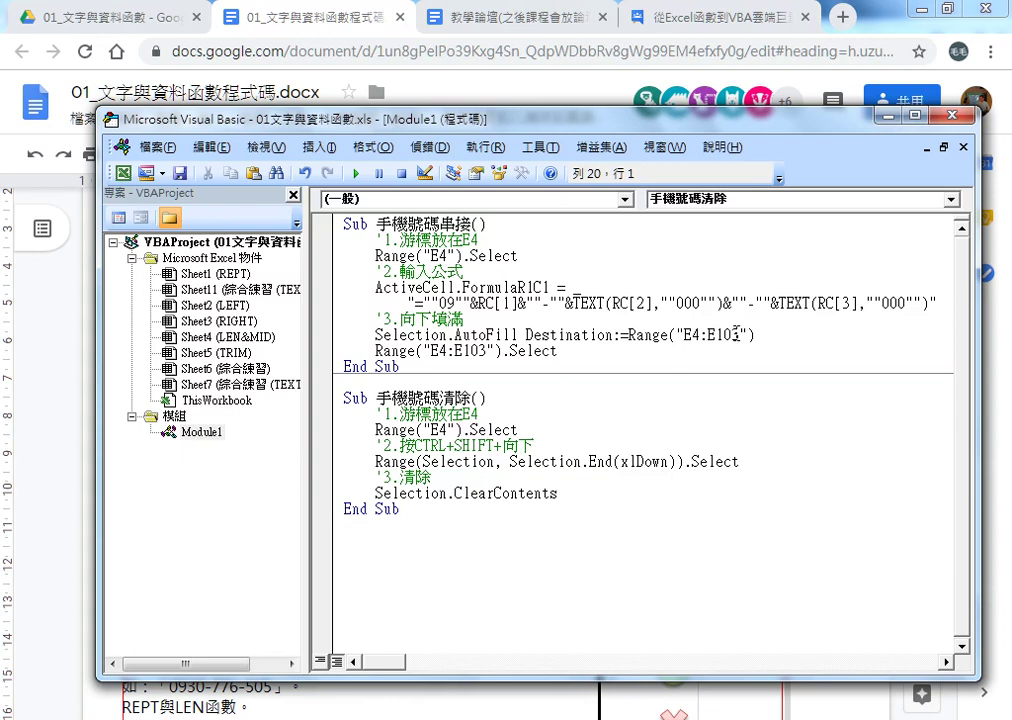
{"action": "left_click_drag", "start_coordinate": [740, 335], "coordinate": [717, 336]}
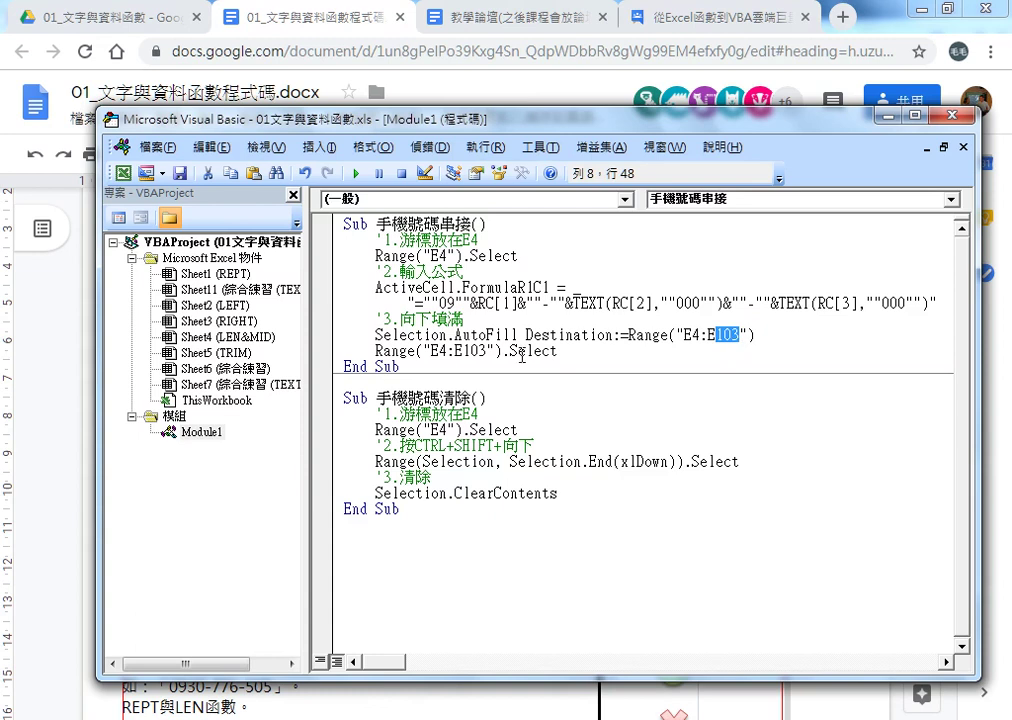
{"action": "left_click_drag", "start_coordinate": [487, 351], "coordinate": [463, 351]}
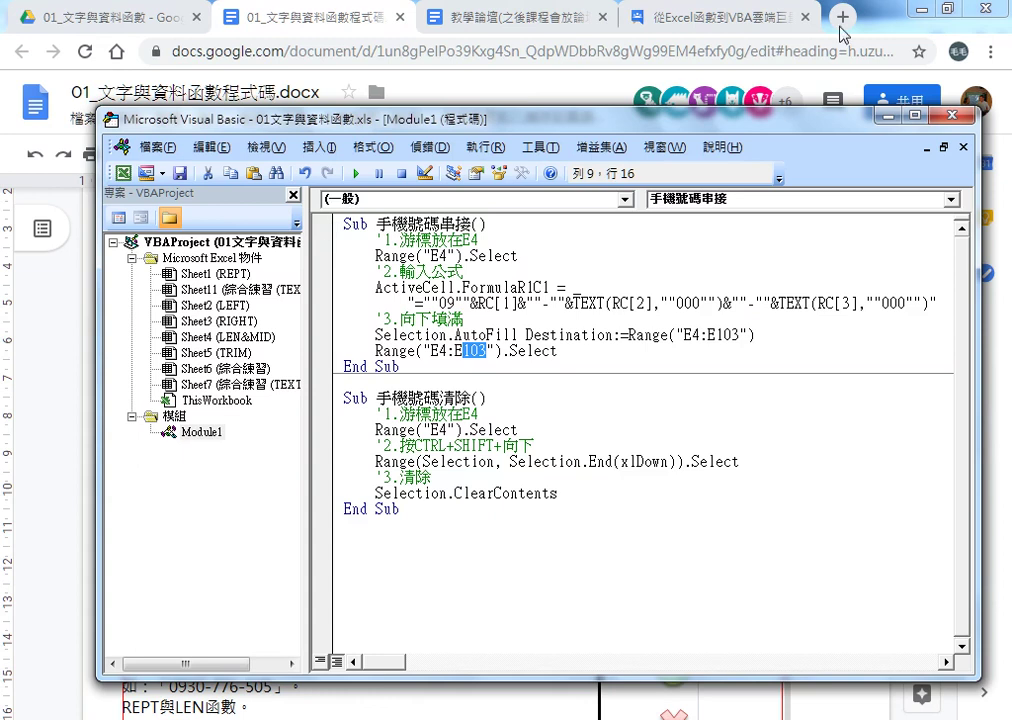
Minimize Chrome, move the editor down, and annotate the macro's Sub, End Sub and sheet button.
{"action": "left_click", "coordinate": [918, 9]}
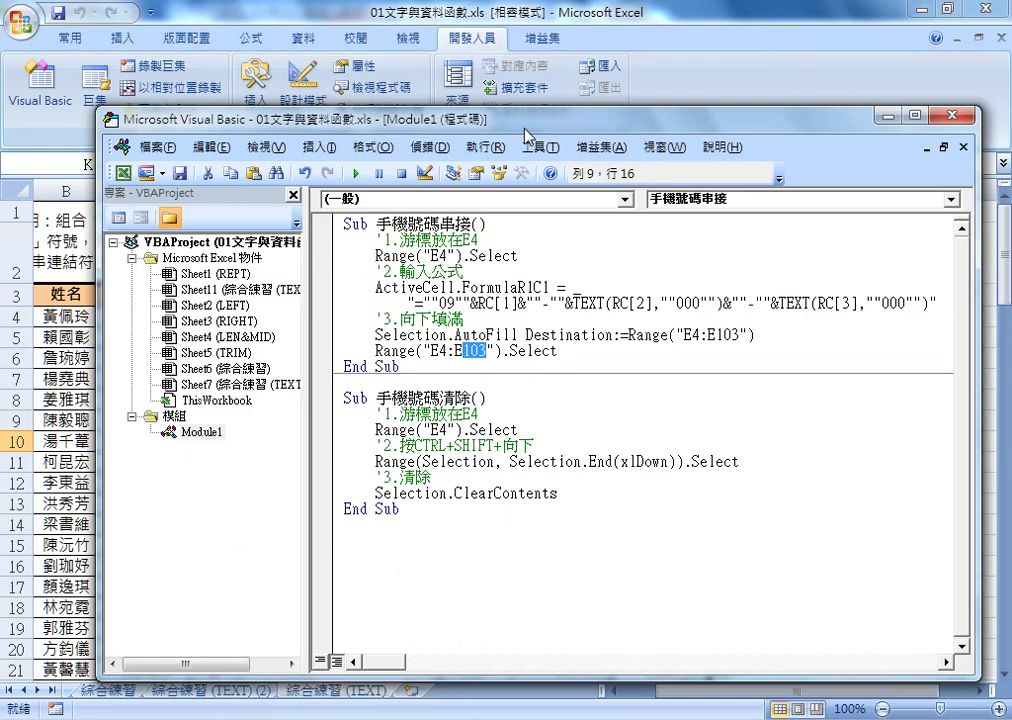
{"action": "left_click_drag", "start_coordinate": [527, 133], "coordinate": [484, 379]}
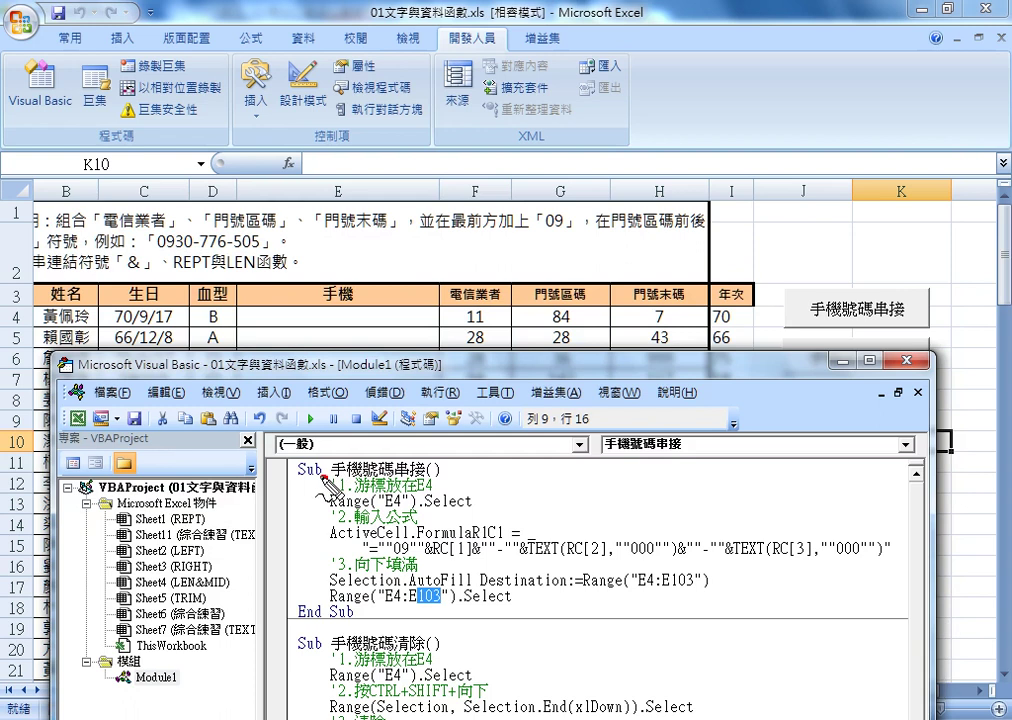
{"action": "left_click_drag", "start_coordinate": [298, 477], "coordinate": [368, 477]}
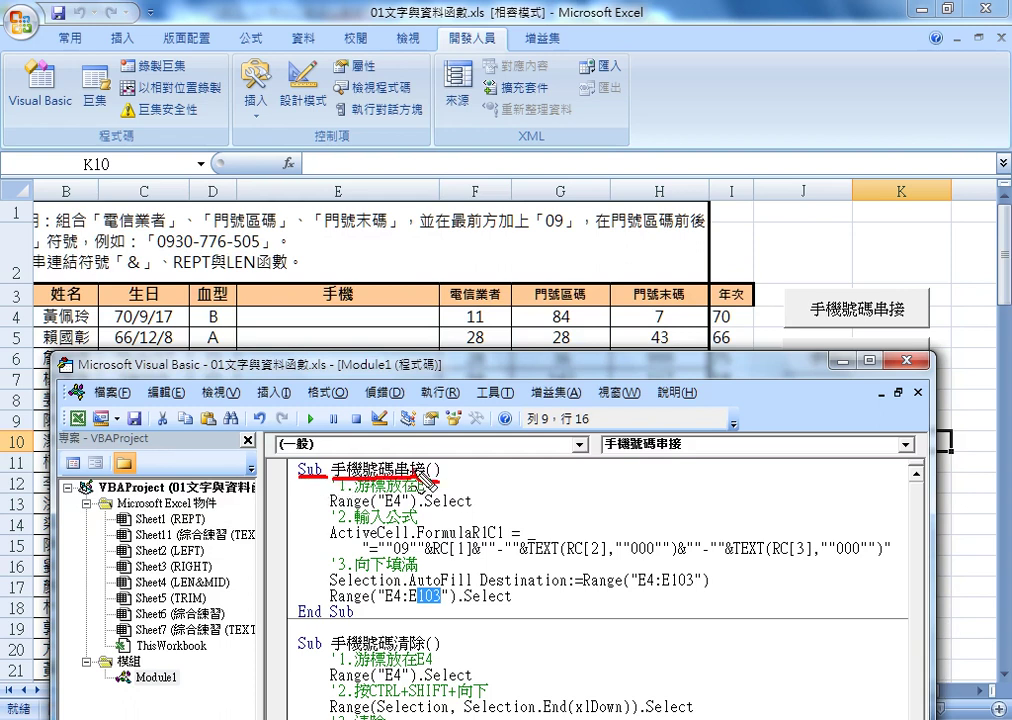
{"action": "left_click_drag", "start_coordinate": [432, 478], "coordinate": [420, 476]}
{"action": "left_click_drag", "start_coordinate": [354, 620], "coordinate": [298, 620]}
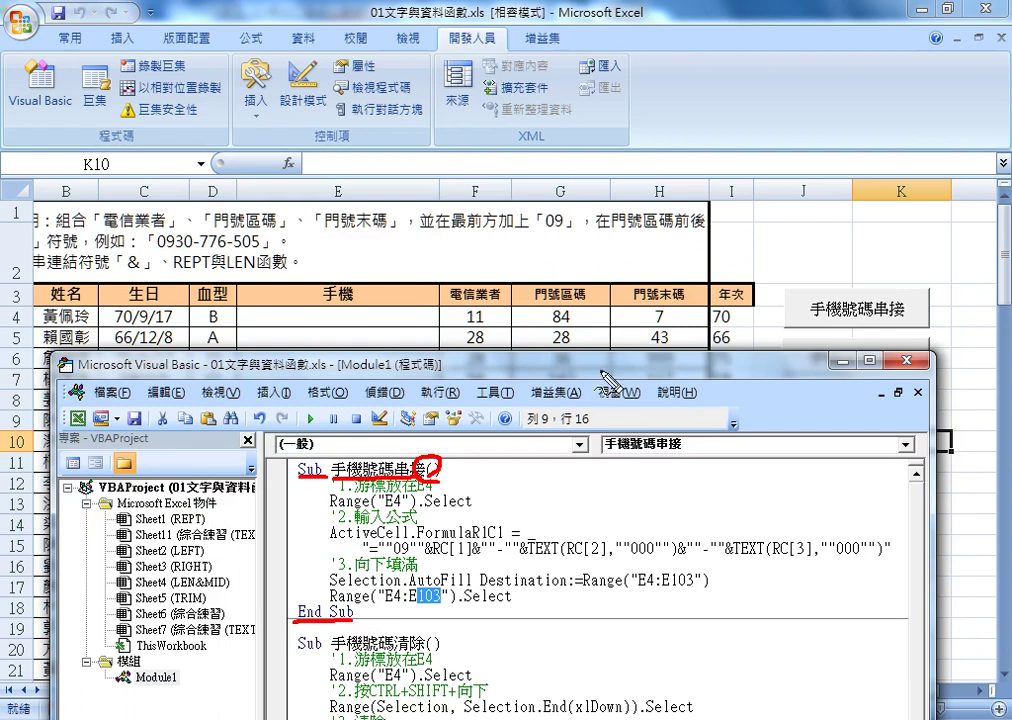
{"action": "mouse_move", "coordinate": [352, 465]}
{"action": "left_mouse_down"}
{"action": "mouse_move", "coordinate": [547, 296]}
{"action": "mouse_move", "coordinate": [760, 290]}
{"action": "mouse_move", "coordinate": [737, 318]}
{"action": "left_mouse_up"}
{"action": "left_click_drag", "start_coordinate": [815, 300], "coordinate": [876, 332]}
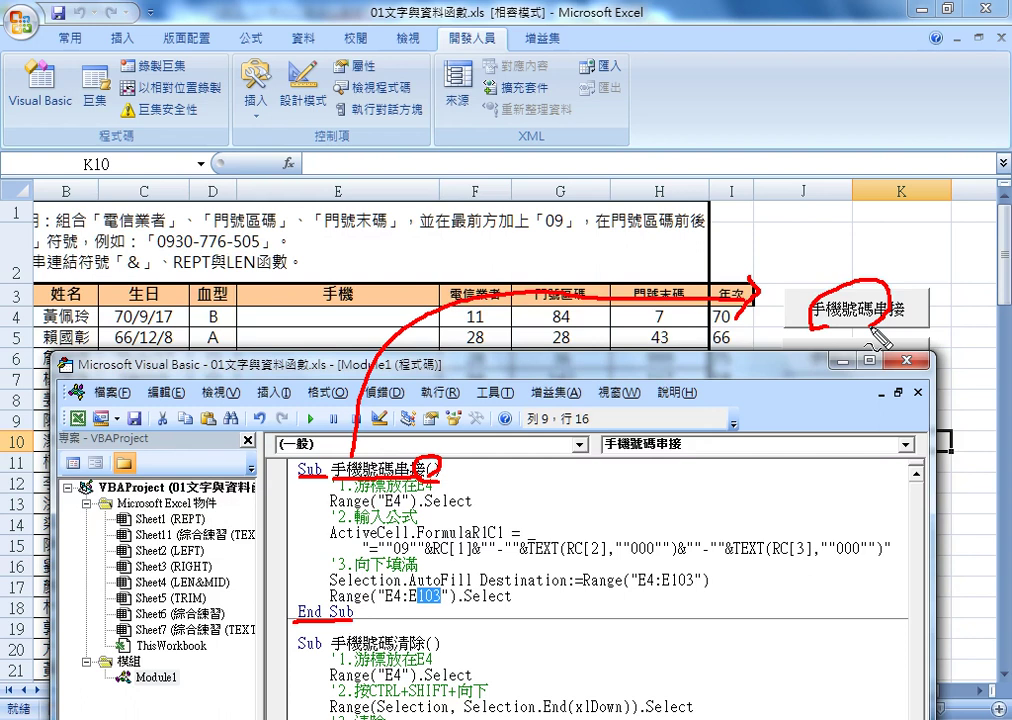
Clear the annotations, move the editor to the upper right, and narrow the Project pane.
{"action": "key", "text": "Escape"}
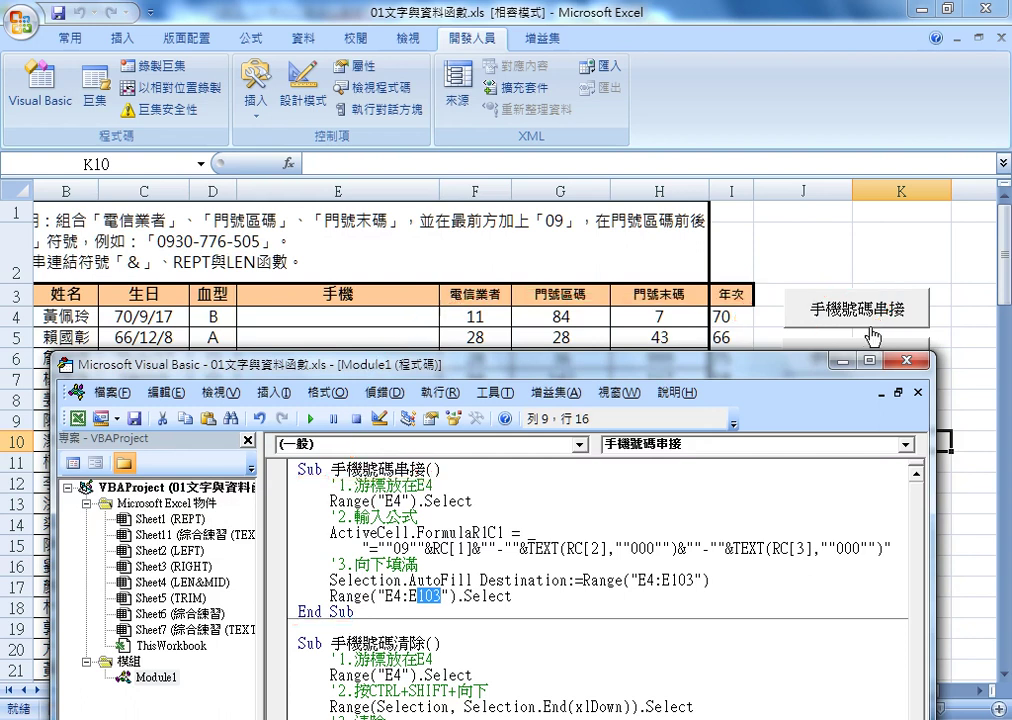
{"action": "left_click_drag", "start_coordinate": [630, 364], "coordinate": [957, 205]}
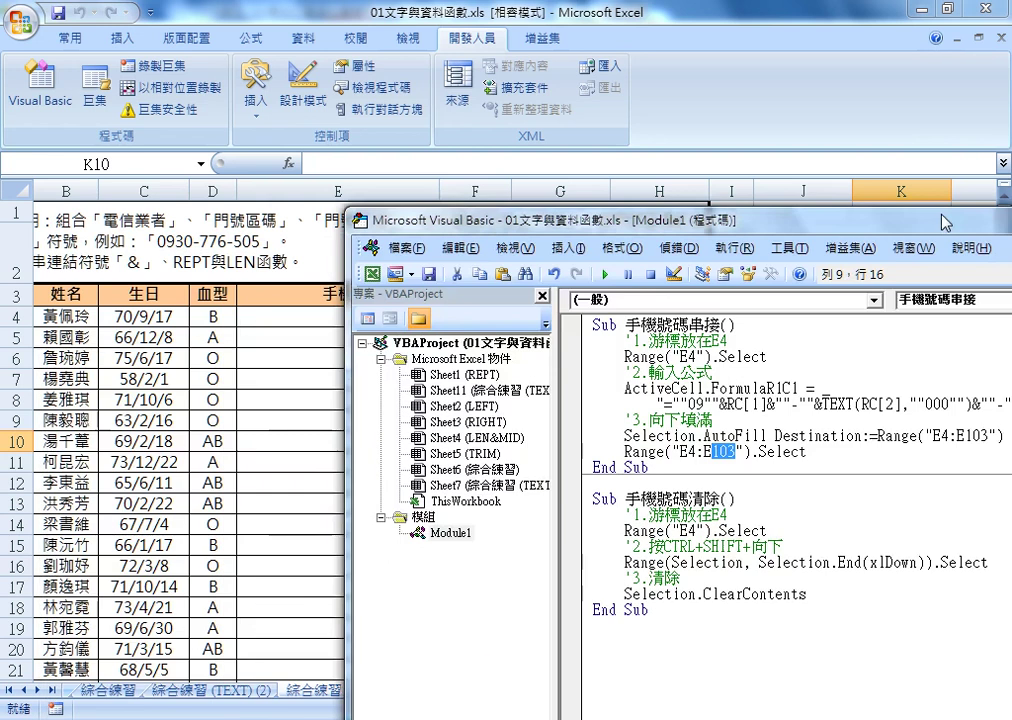
{"action": "left_click_drag", "start_coordinate": [470, 206], "coordinate": [539, 118]}
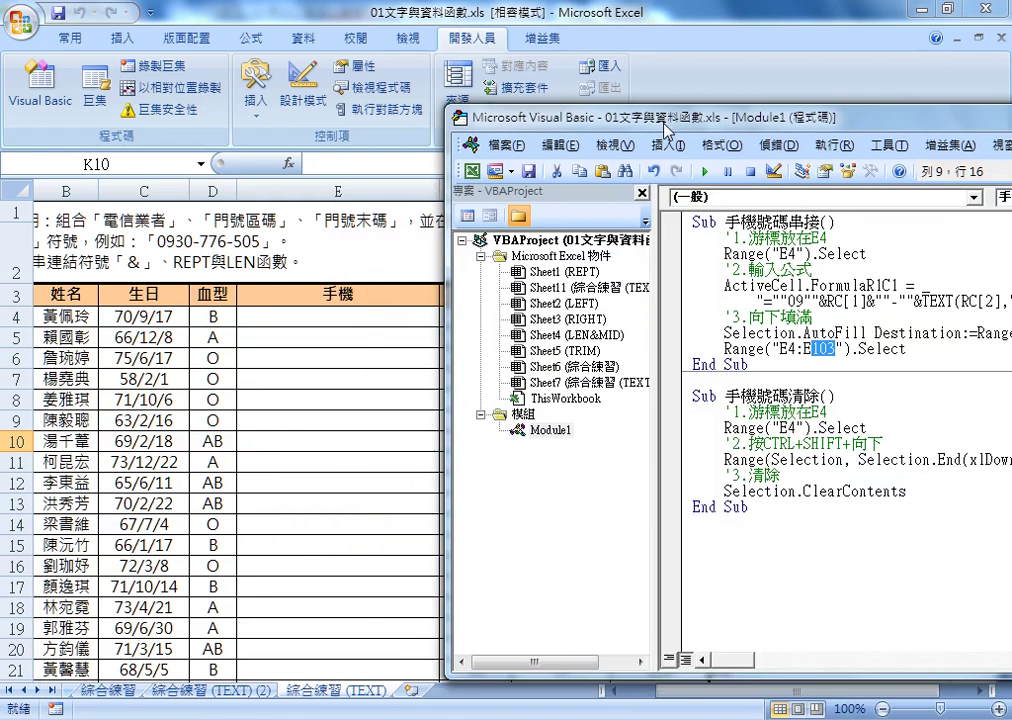
{"action": "left_click_drag", "start_coordinate": [651, 264], "coordinate": [581, 264]}
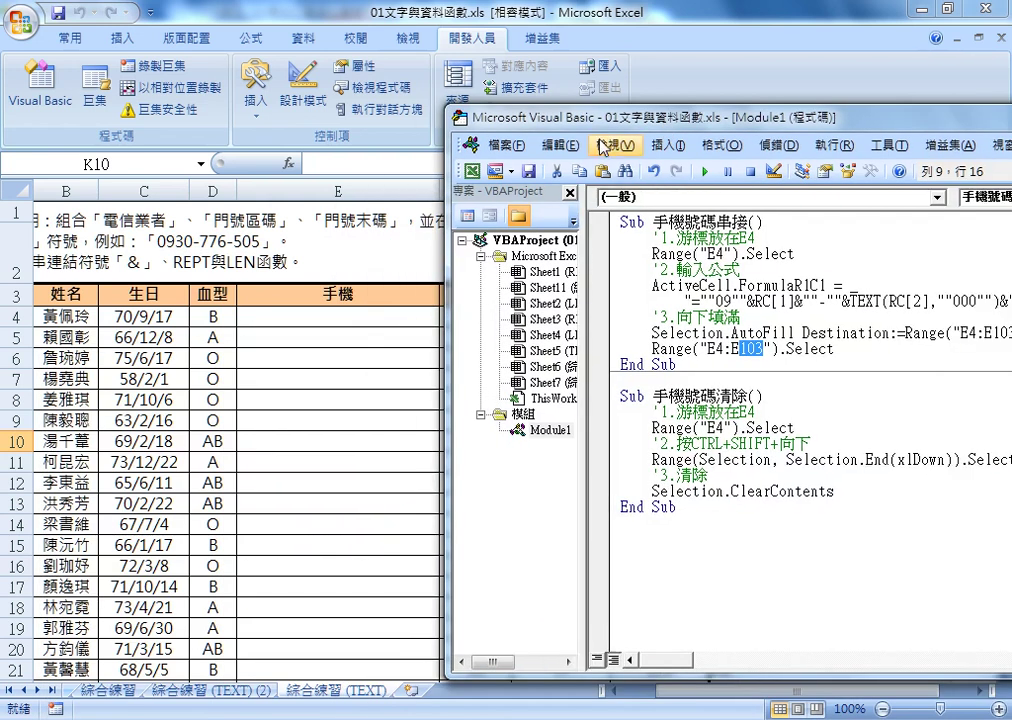
{"action": "left_click_drag", "start_coordinate": [598, 129], "coordinate": [628, 126]}
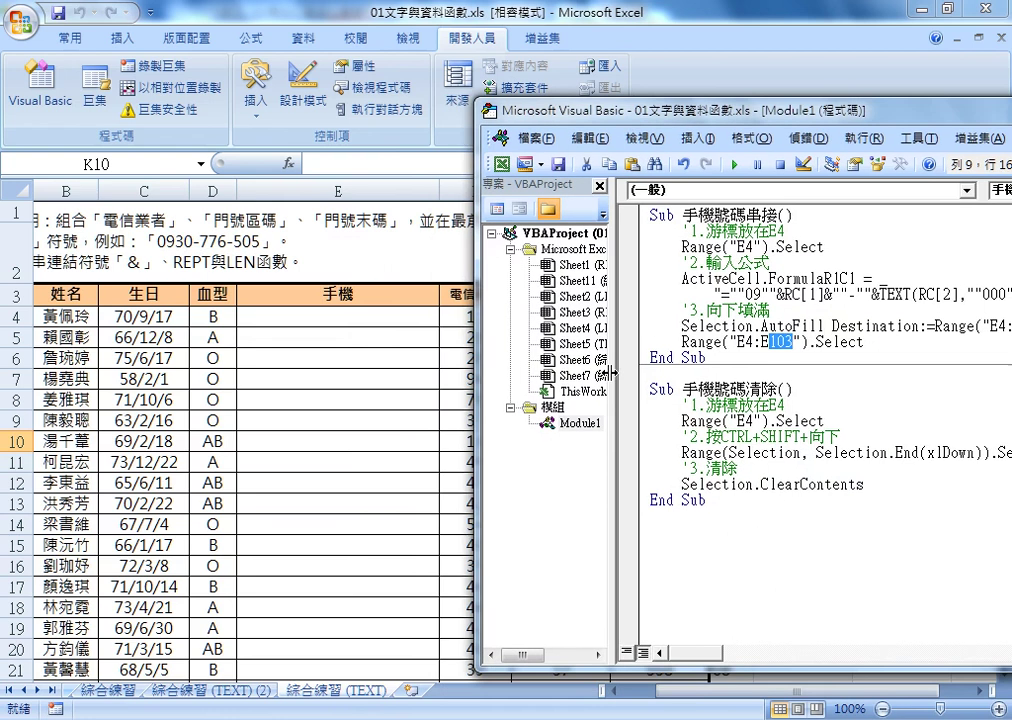
Select Module1 and then the modules folder in the project tree.
{"action": "left_click", "coordinate": [578, 424]}
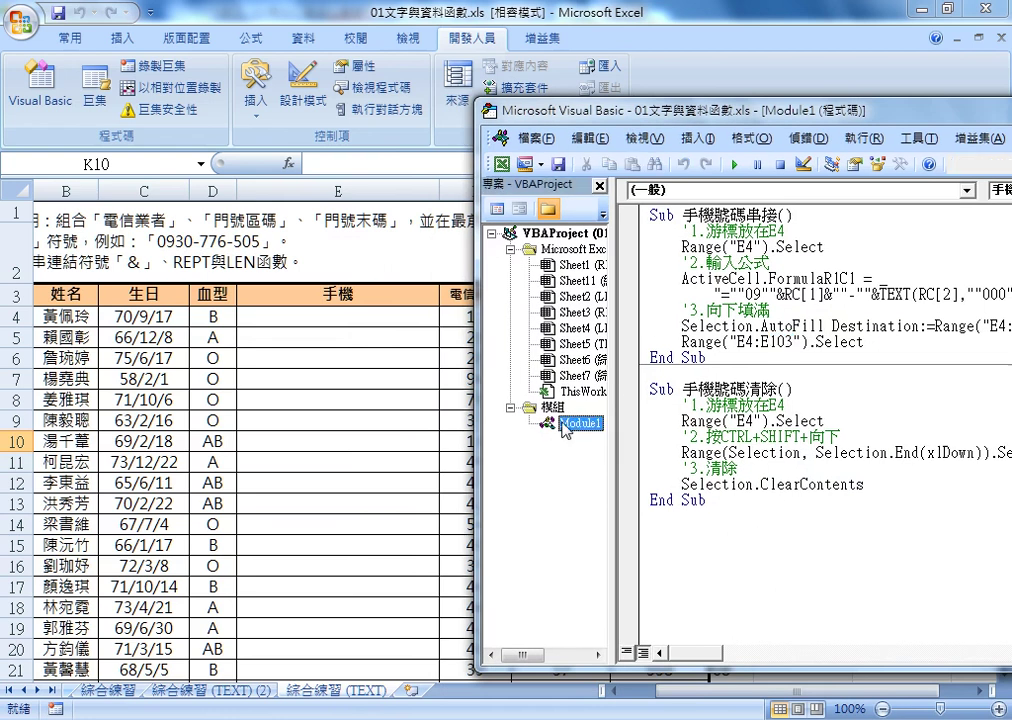
{"action": "left_click", "coordinate": [697, 536]}
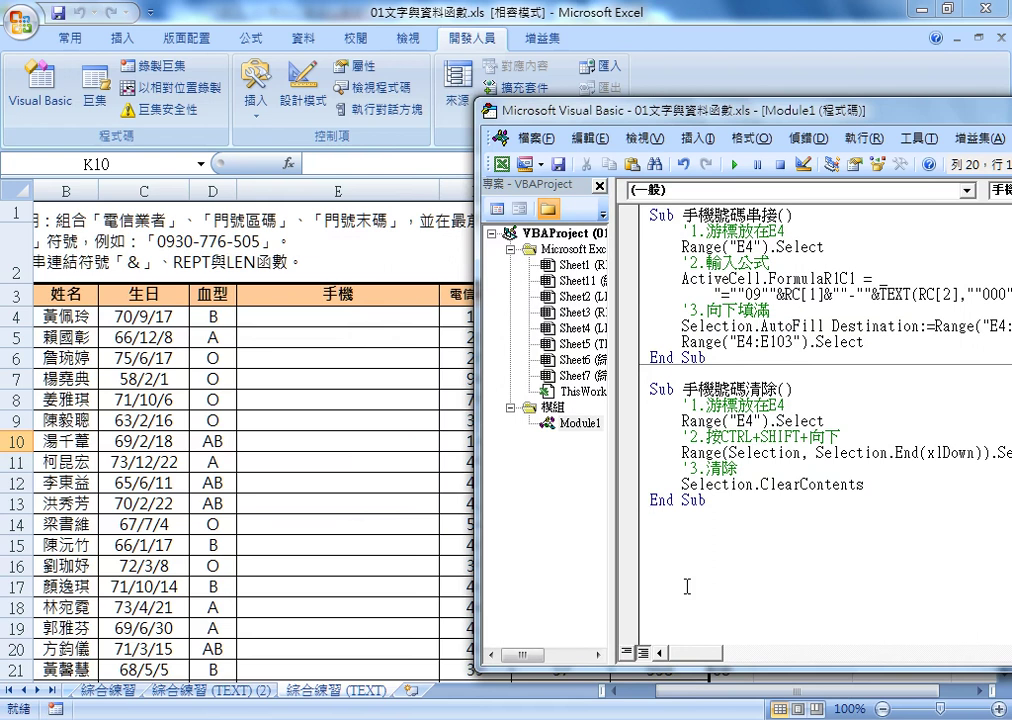
{"action": "left_click", "coordinate": [552, 408]}
Insert a new module into the 模組 folder and widen the project tree.
{"action": "right_click", "coordinate": [553, 410]}
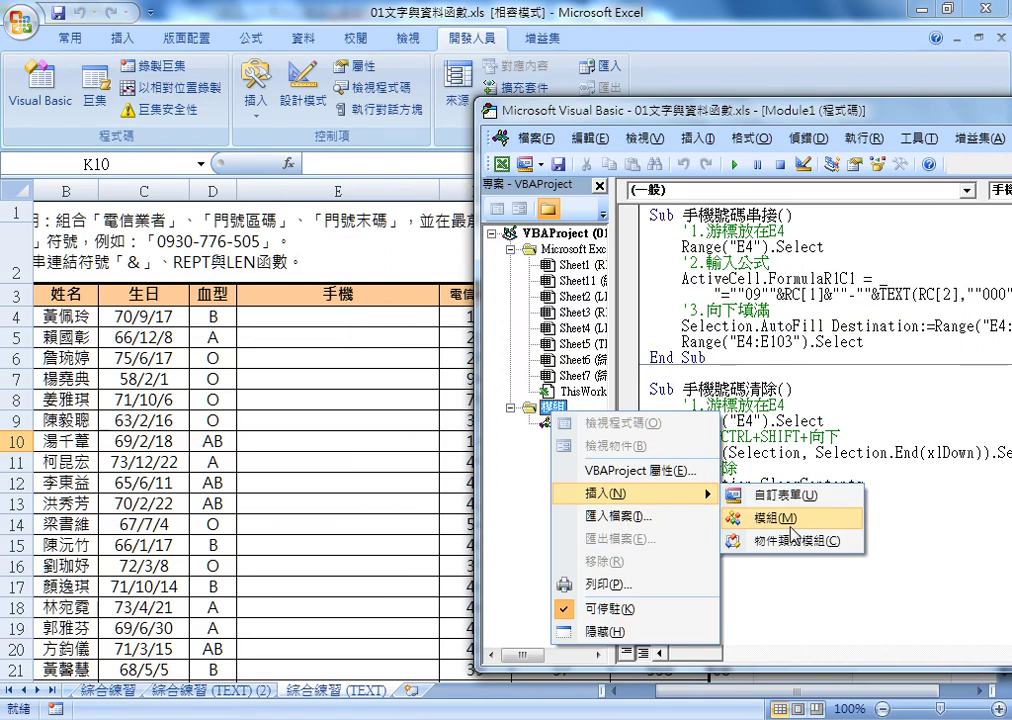
{"action": "mouse_move", "coordinate": [606, 494]}
{"action": "left_click", "coordinate": [770, 518]}
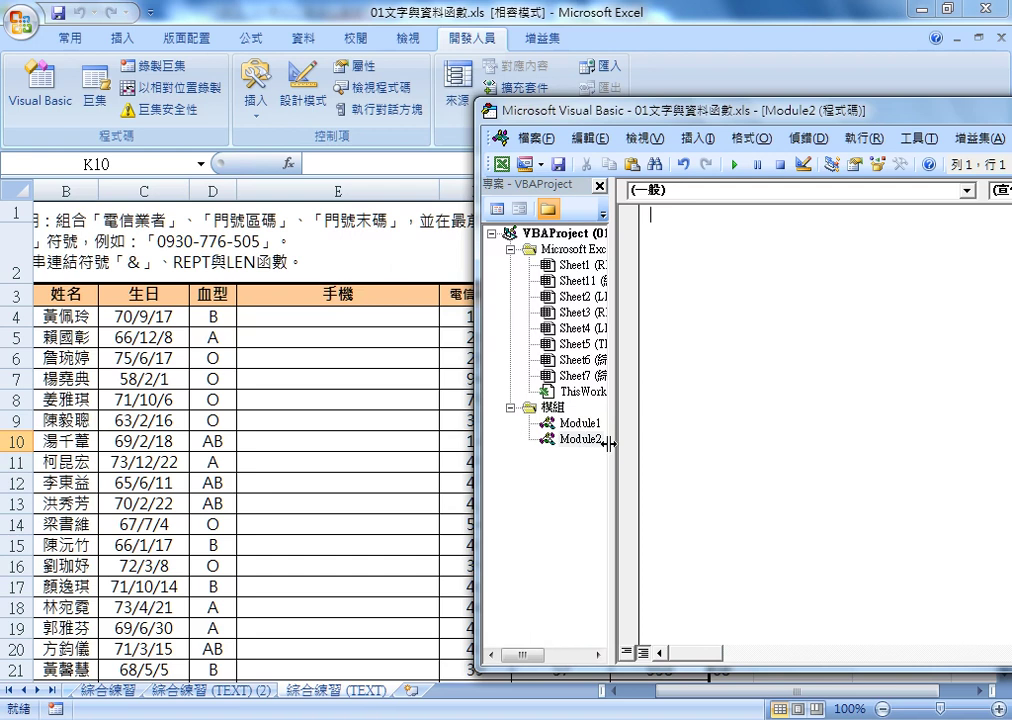
{"action": "left_click_drag", "start_coordinate": [619, 442], "coordinate": [645, 442]}
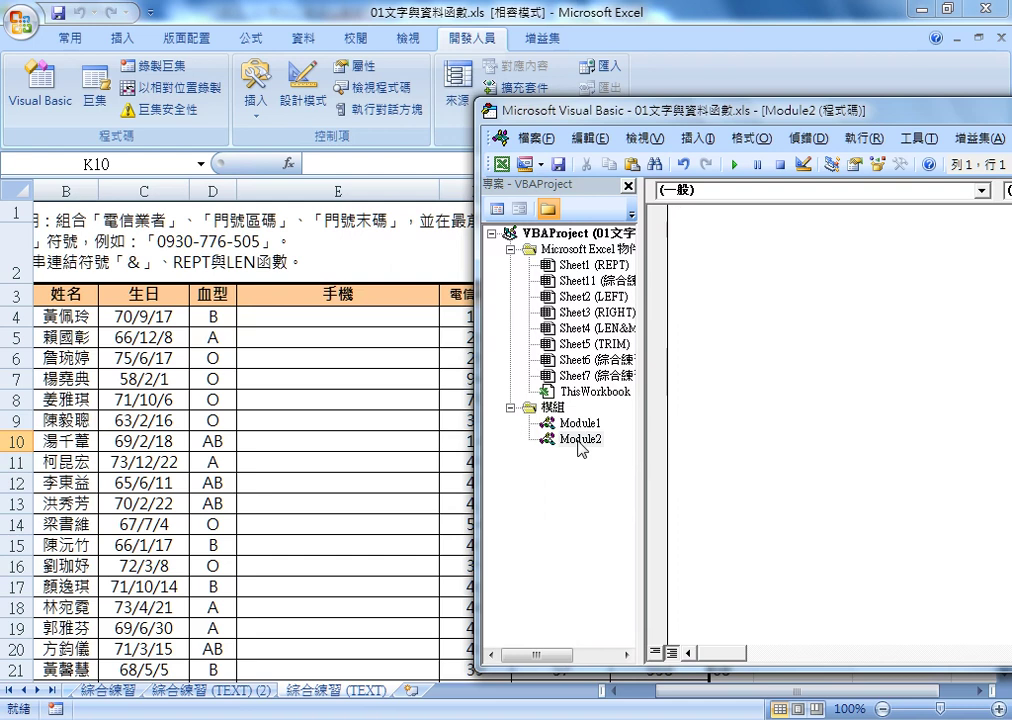
Show the Properties window for Module2 and open its blank code window.
{"action": "left_click", "coordinate": [643, 138]}
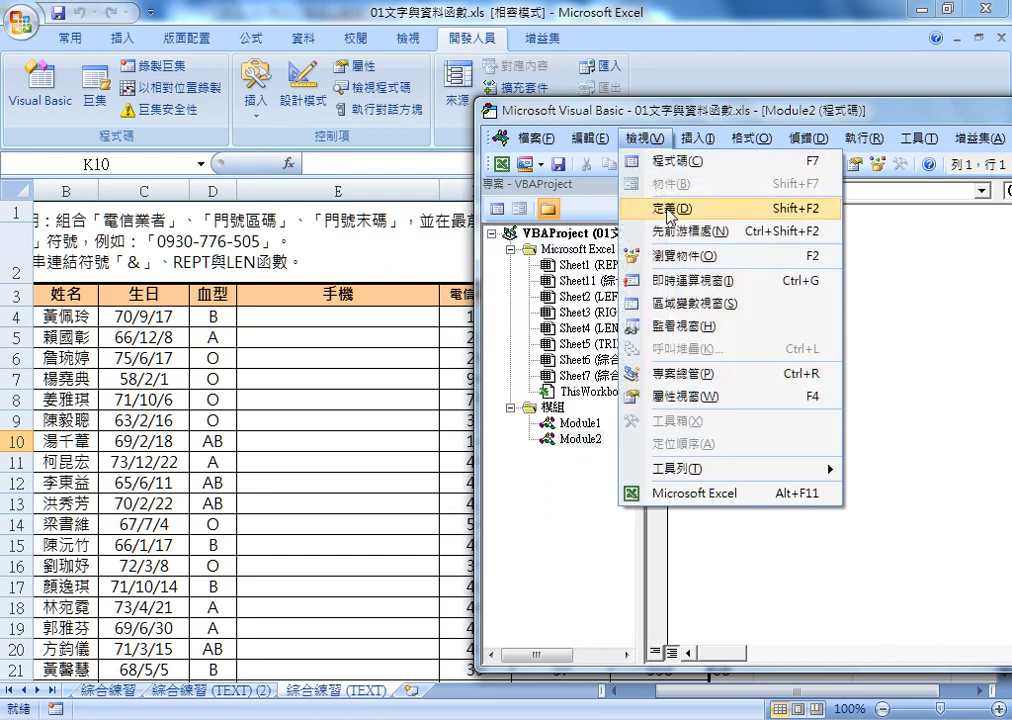
{"action": "left_click", "coordinate": [707, 397]}
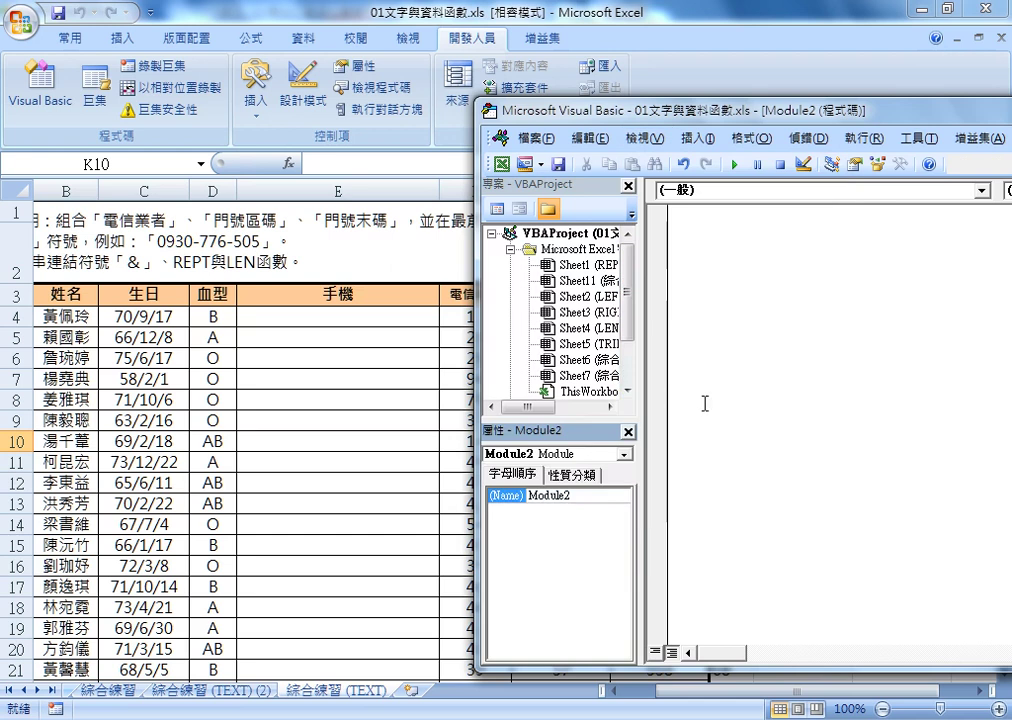
{"action": "left_click_drag", "start_coordinate": [583, 427], "coordinate": [583, 515]}
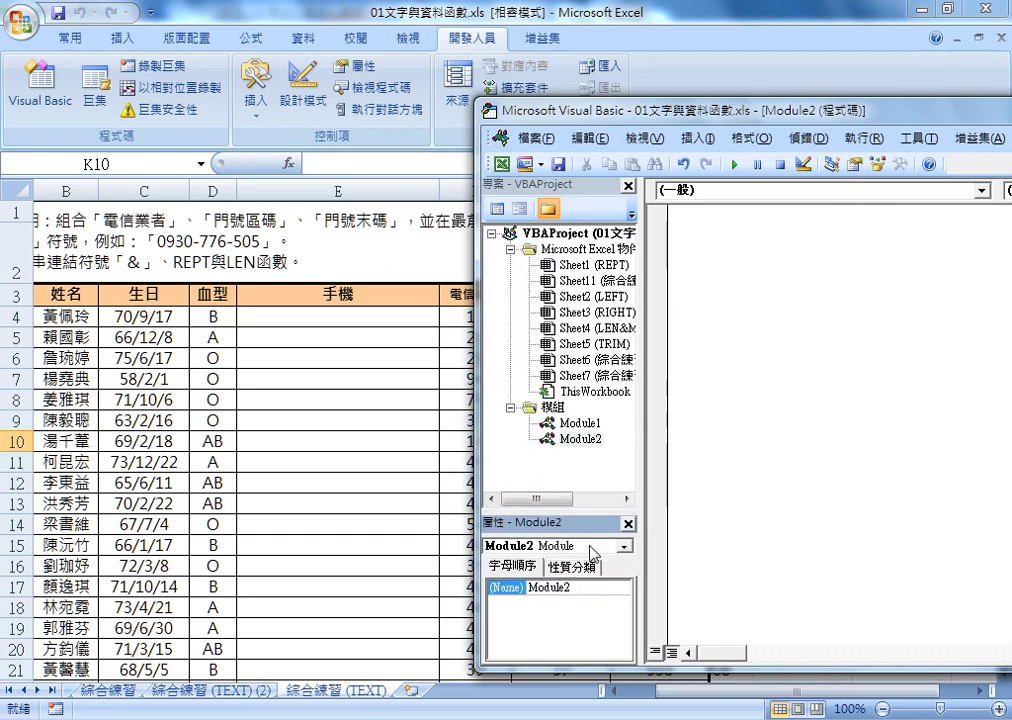
{"action": "left_click", "coordinate": [592, 588]}
{"action": "double_click", "coordinate": [579, 589]}
{"action": "double_click", "coordinate": [590, 440]}
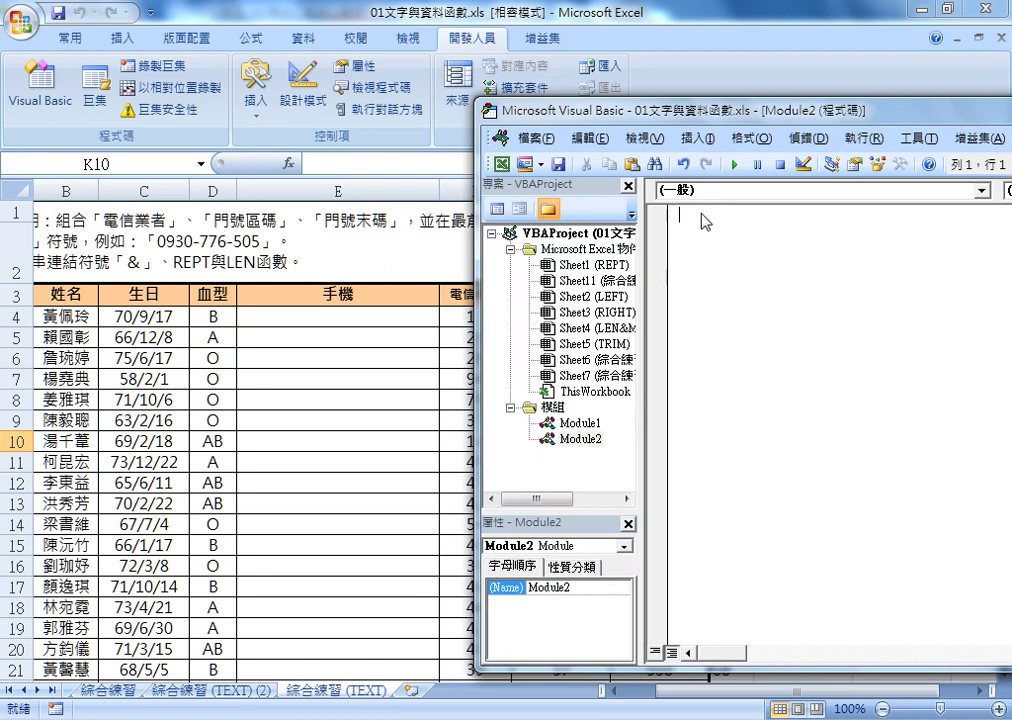
Add a Public Sub procedure named 門號_公式 through Insert > Procedure.
{"action": "left_click", "coordinate": [706, 140]}
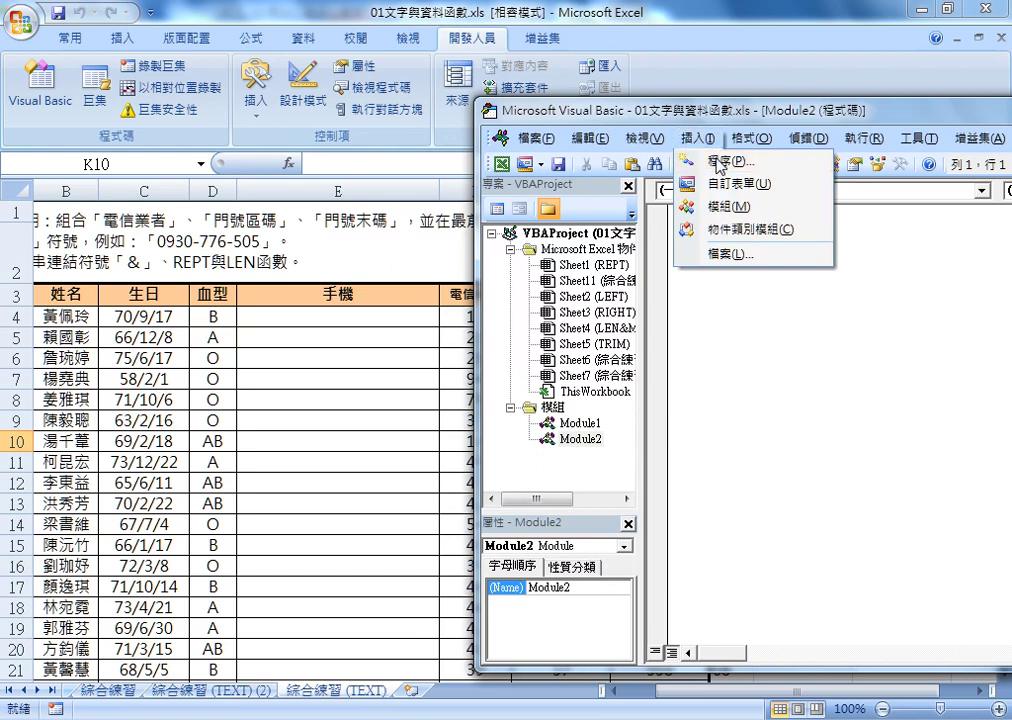
{"action": "left_click", "coordinate": [716, 162]}
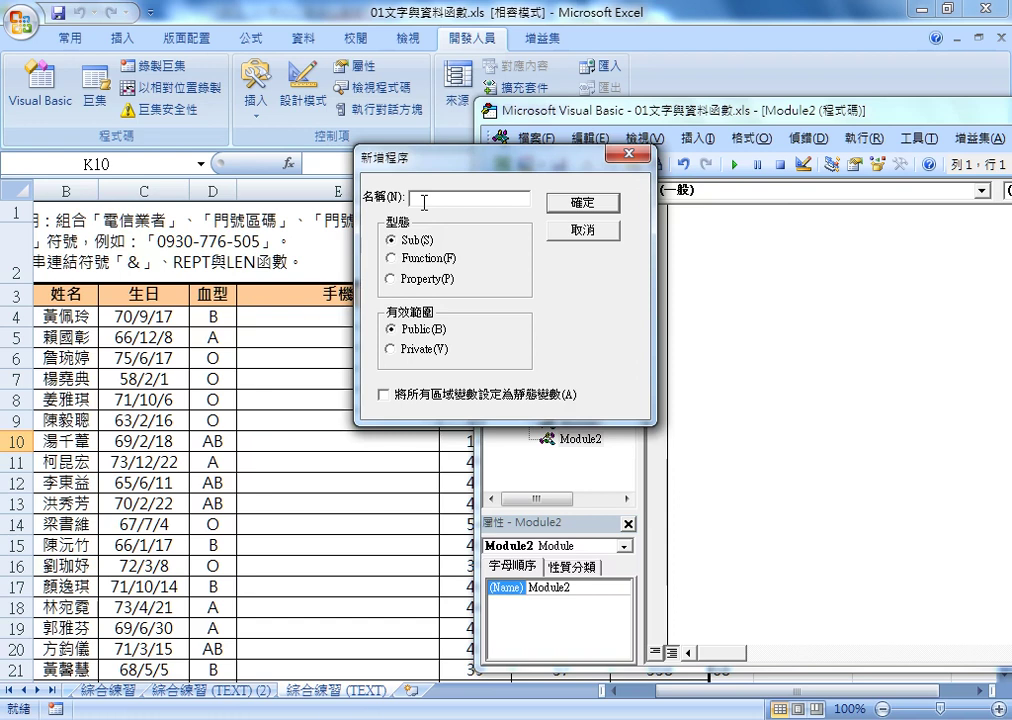
{"action": "left_click_drag", "start_coordinate": [430, 157], "coordinate": [553, 170]}
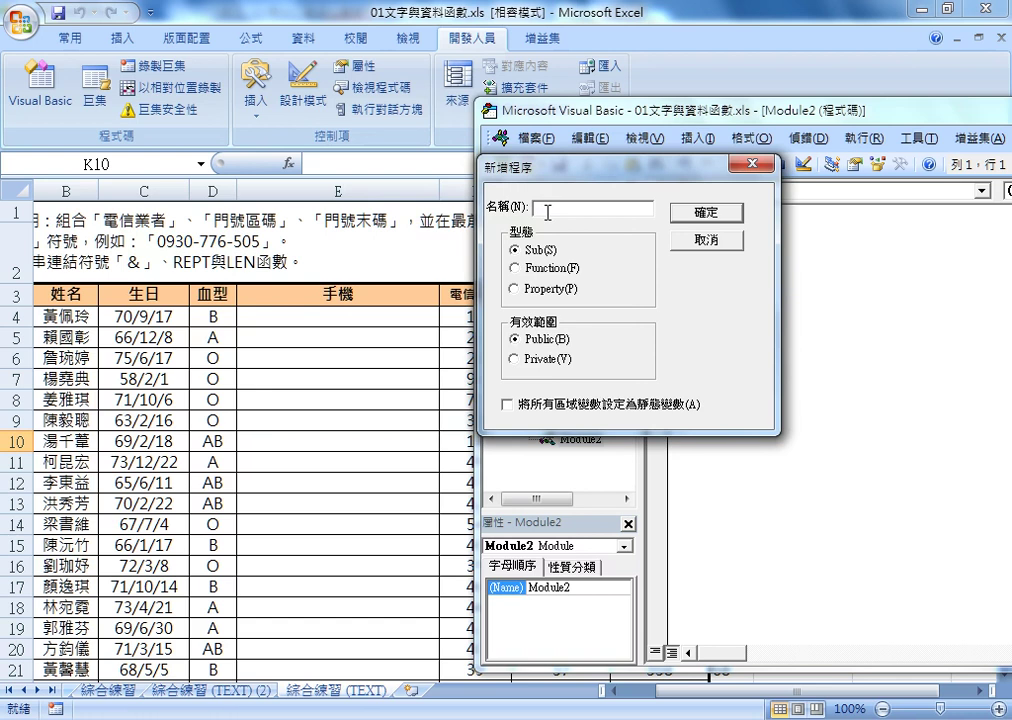
{"action": "type", "text": "m9"}
{"action": "key", "text": "BackSpace"}
{"action": "key", "text": "BackSpace"}
{"action": "type", "text": "Phone"}
{"action": "type", "text": "_"}
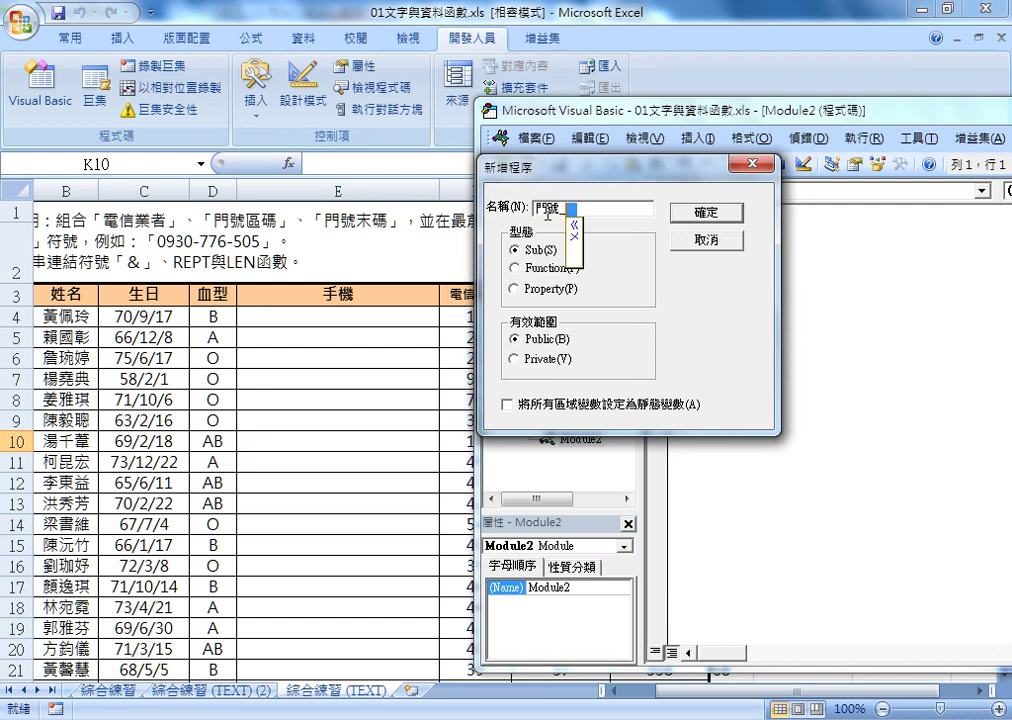
{"action": "type", "text": "公"}
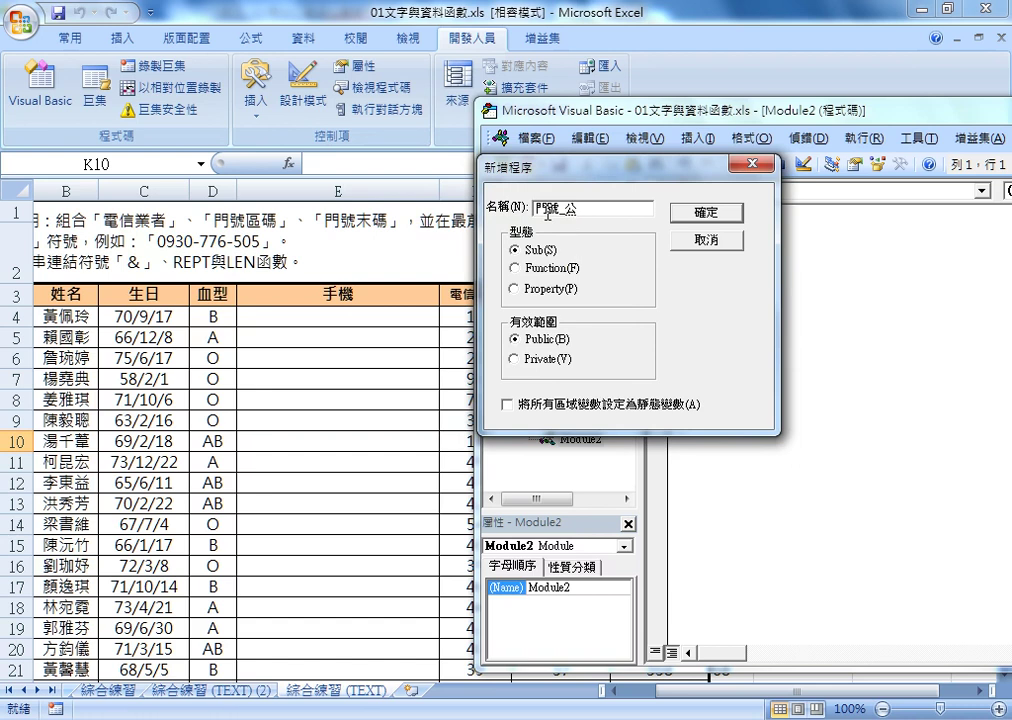
{"action": "type", "text": "式"}
{"action": "left_click", "coordinate": [698, 214]}
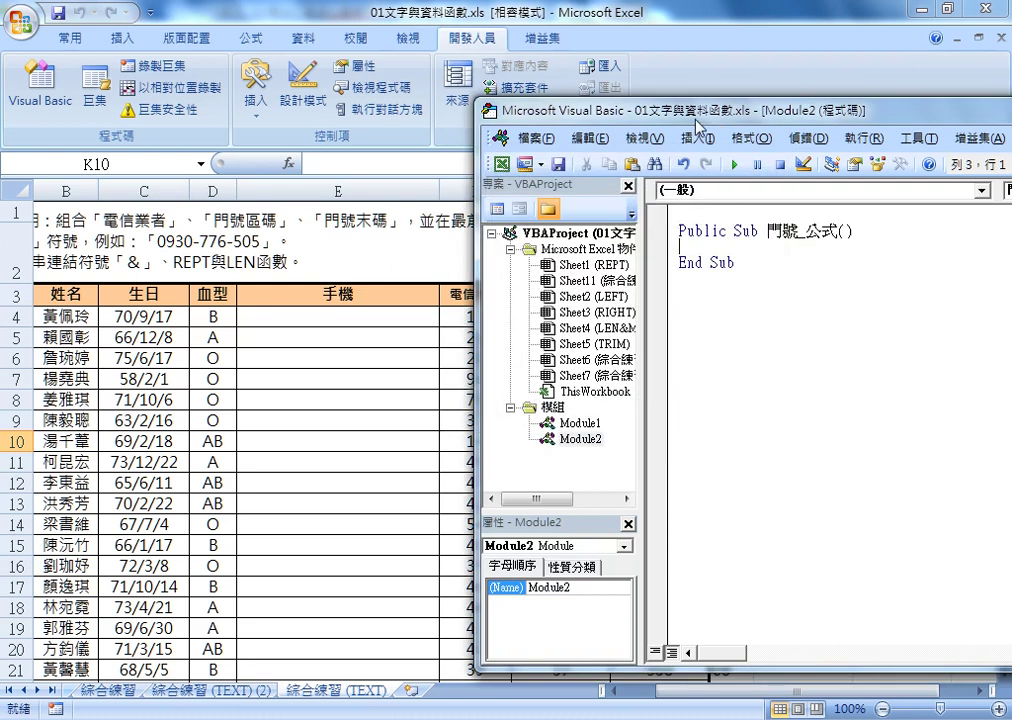
Delete the leading blank line and the Public keyword from the procedure header.
{"action": "left_click_drag", "start_coordinate": [549, 110], "coordinate": [372, 58]}
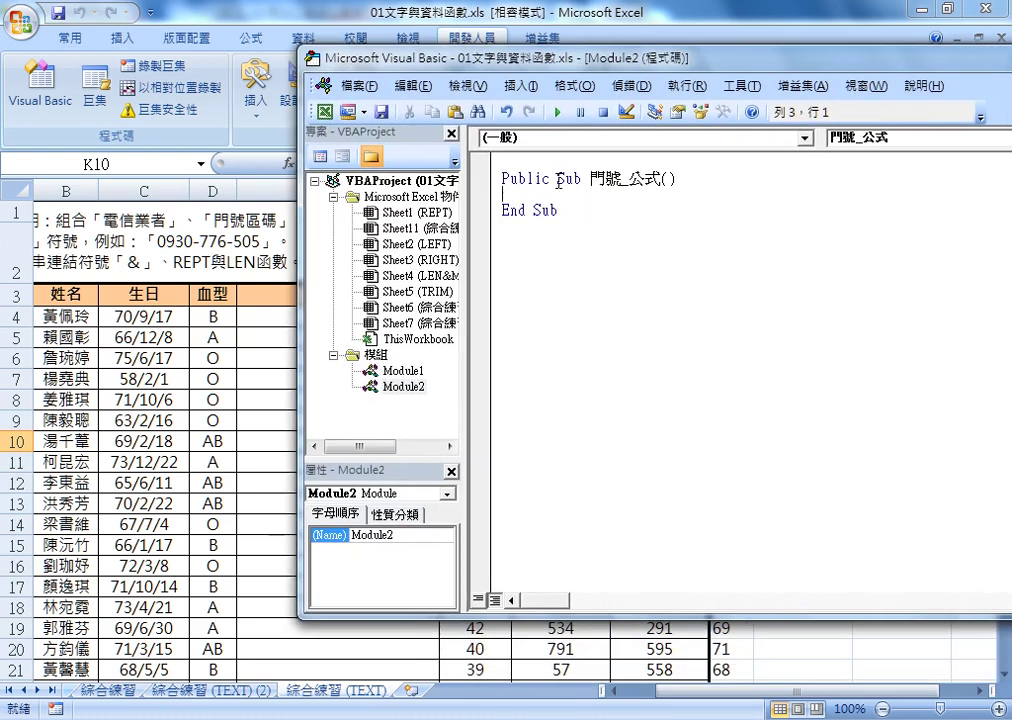
{"action": "left_click_drag", "start_coordinate": [557, 178], "coordinate": [500, 178]}
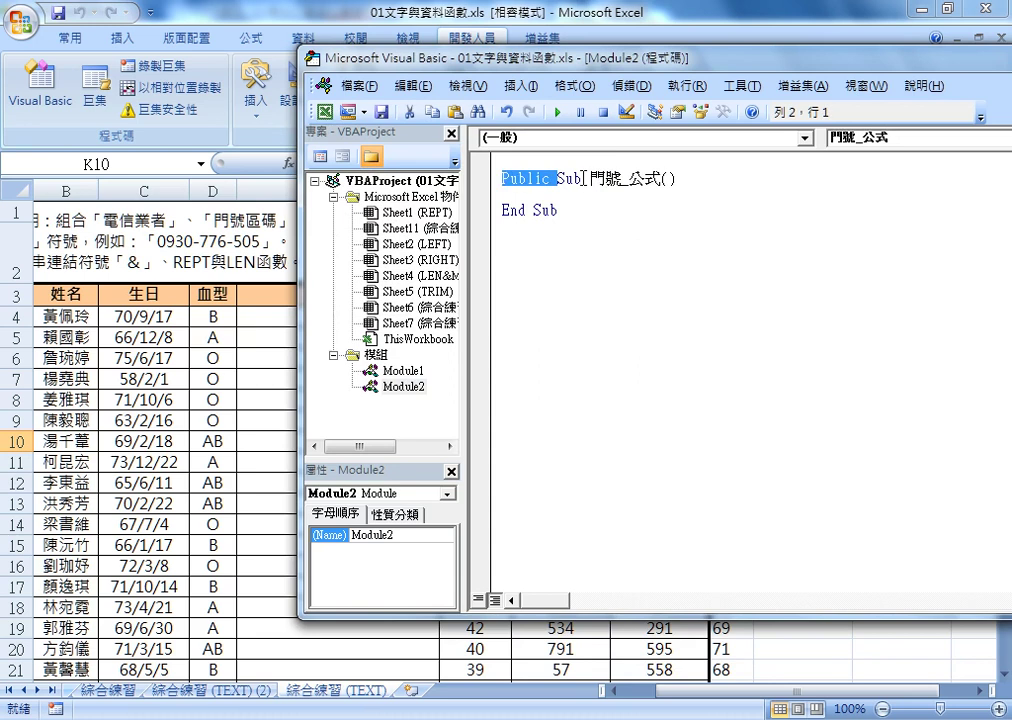
{"action": "left_click_drag", "start_coordinate": [590, 178], "coordinate": [662, 178]}
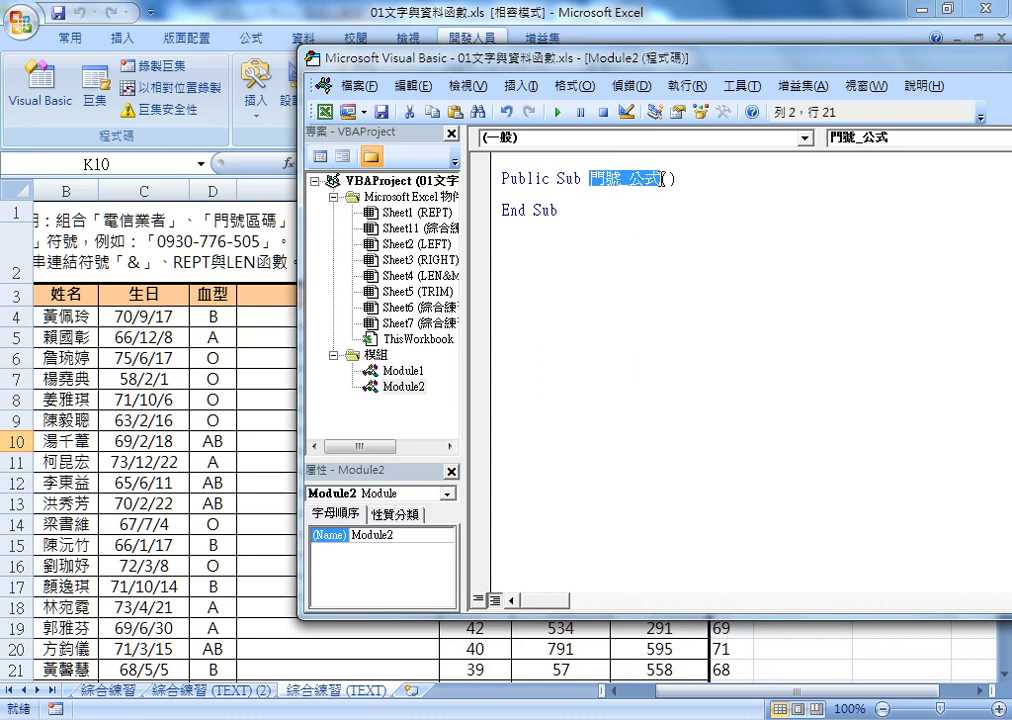
{"action": "left_click_drag", "start_coordinate": [557, 178], "coordinate": [499, 165]}
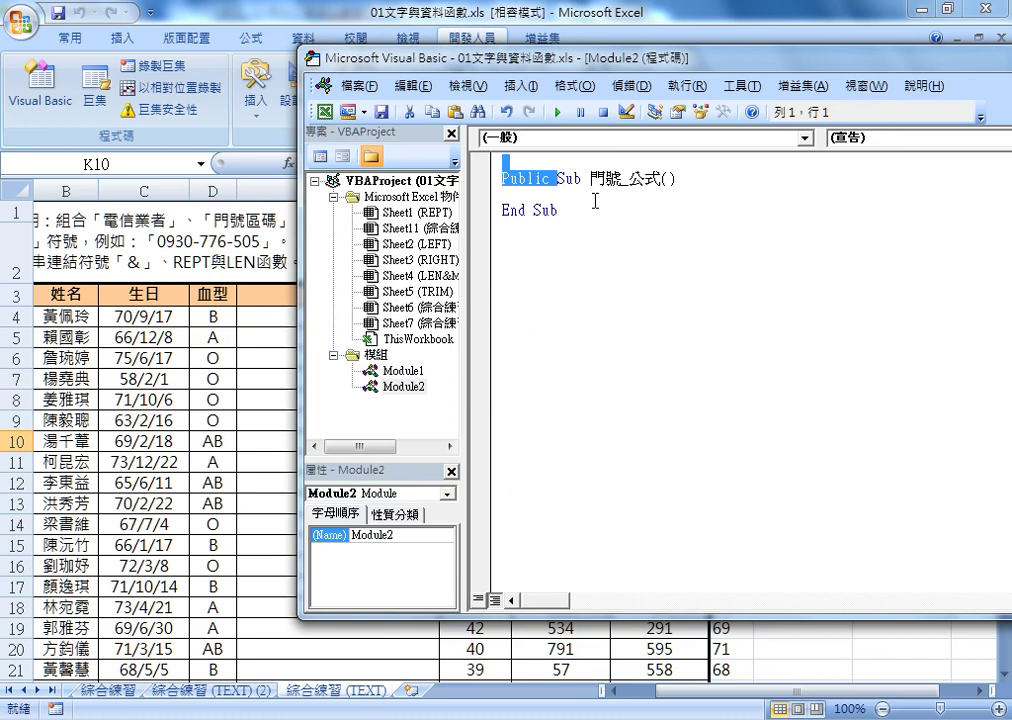
{"action": "key", "text": "Delete"}
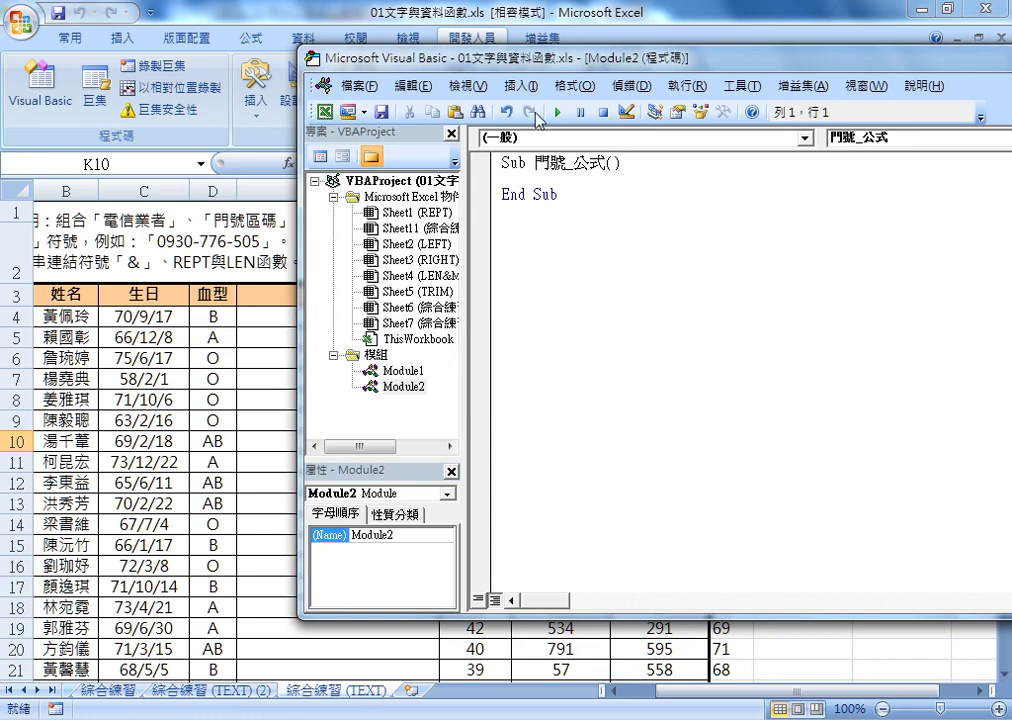
Restore the procedure's parentheses and End Sub, then indent the empty body line.
{"action": "left_click", "coordinate": [521, 86]}
{"action": "left_click", "coordinate": [628, 230]}
{"action": "left_click_drag", "start_coordinate": [606, 162], "coordinate": [617, 244]}
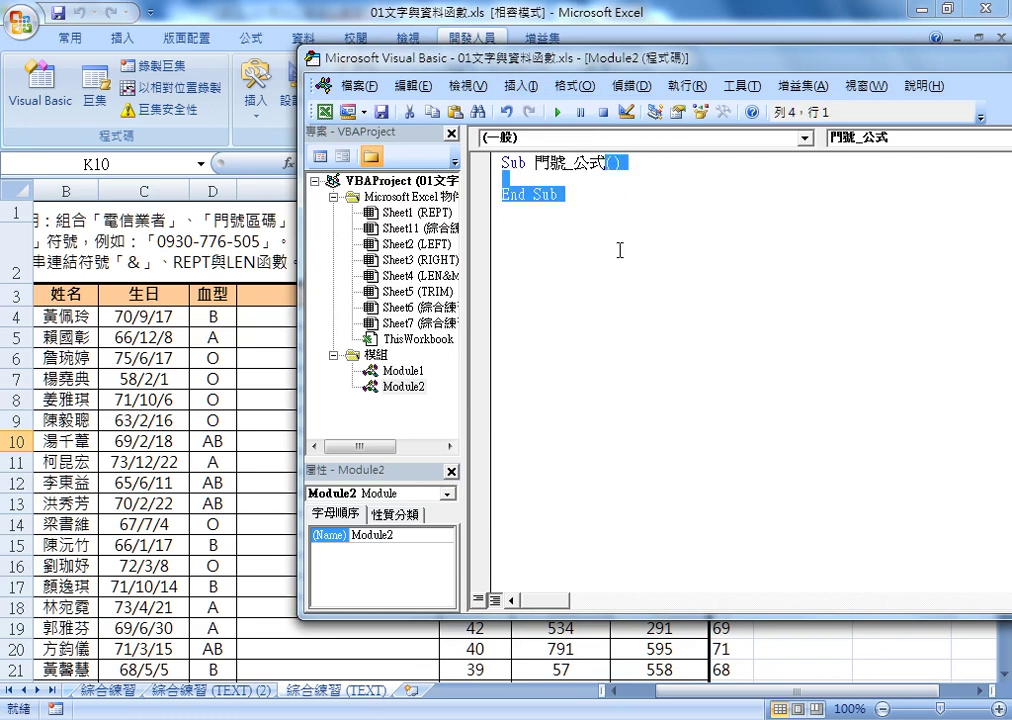
{"action": "key", "text": "Delete"}
{"action": "key", "text": "Return"}
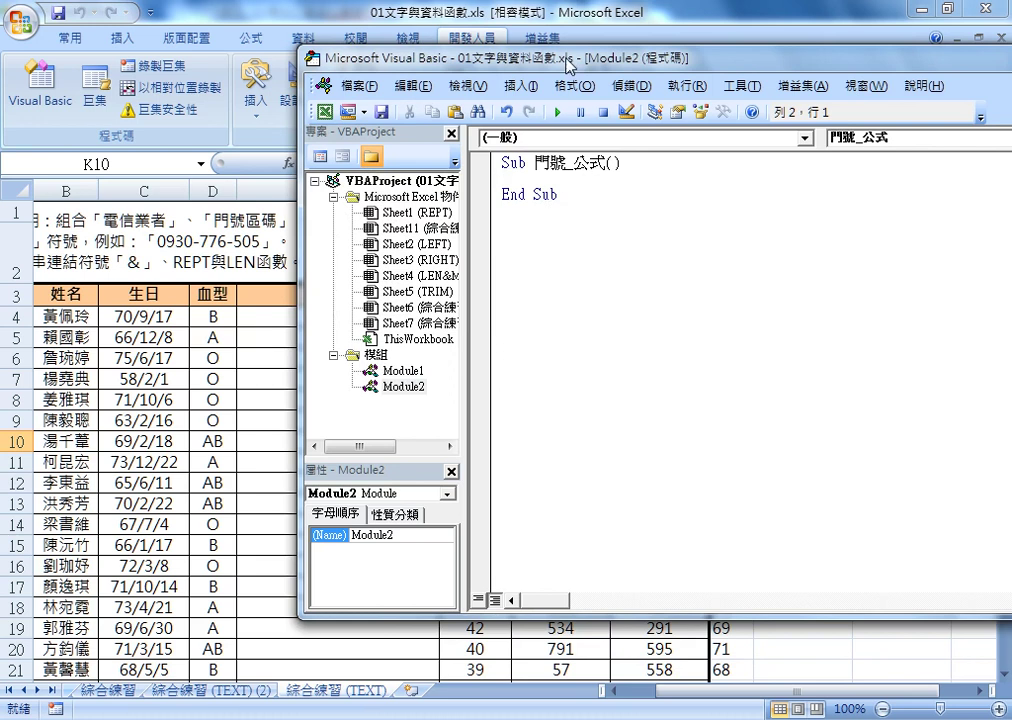
{"action": "left_click_drag", "start_coordinate": [452, 54], "coordinate": [684, 86]}
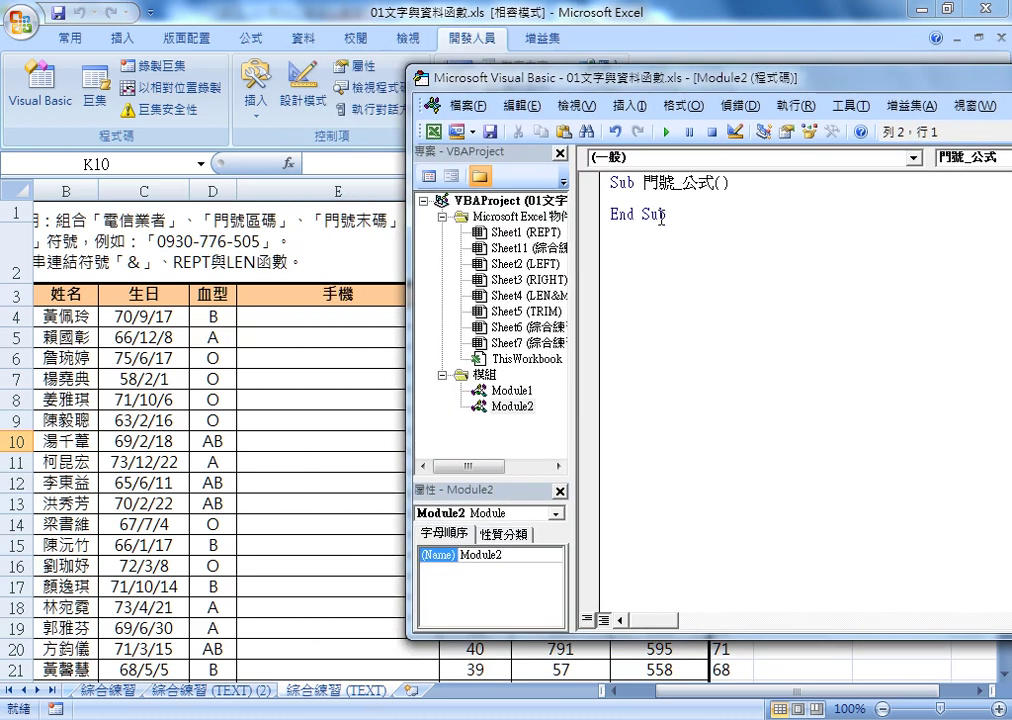
{"action": "key", "text": "Tab"}
Select Module2 in the project tree and narrow the project explorer.
{"action": "left_click", "coordinate": [512, 406]}
{"action": "left_click_drag", "start_coordinate": [571, 233], "coordinate": [542, 233]}
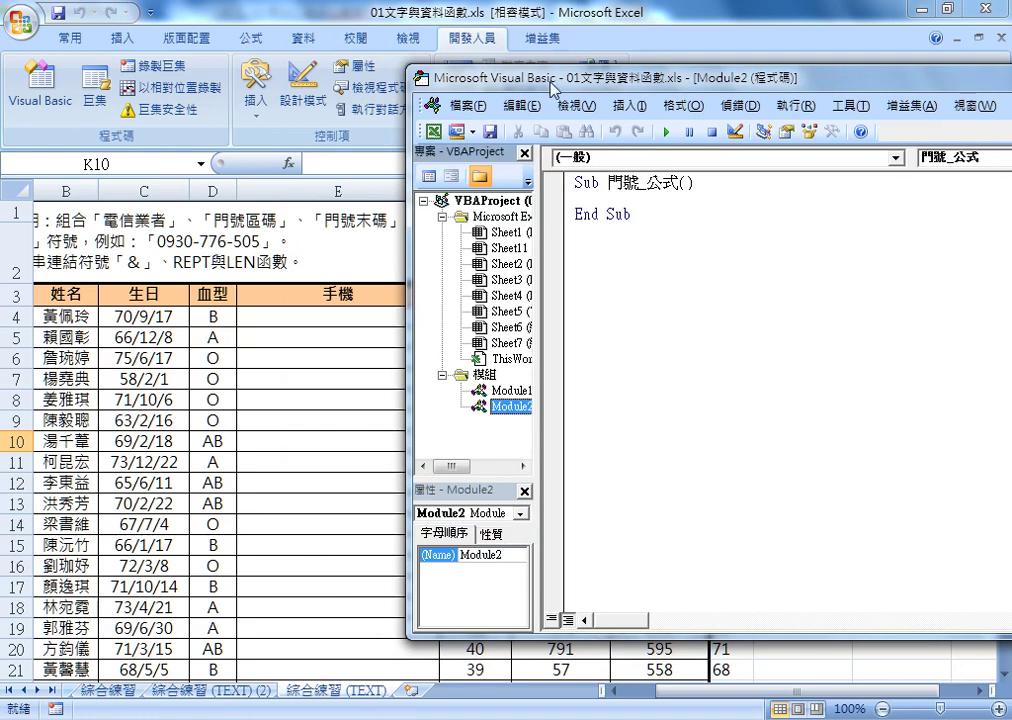
{"action": "left_click_drag", "start_coordinate": [553, 99], "coordinate": [617, 104]}
Write cells(4,5)="" as the first line inside 門號_公式, referring to cell E4.
{"action": "left_click", "coordinate": [700, 208]}
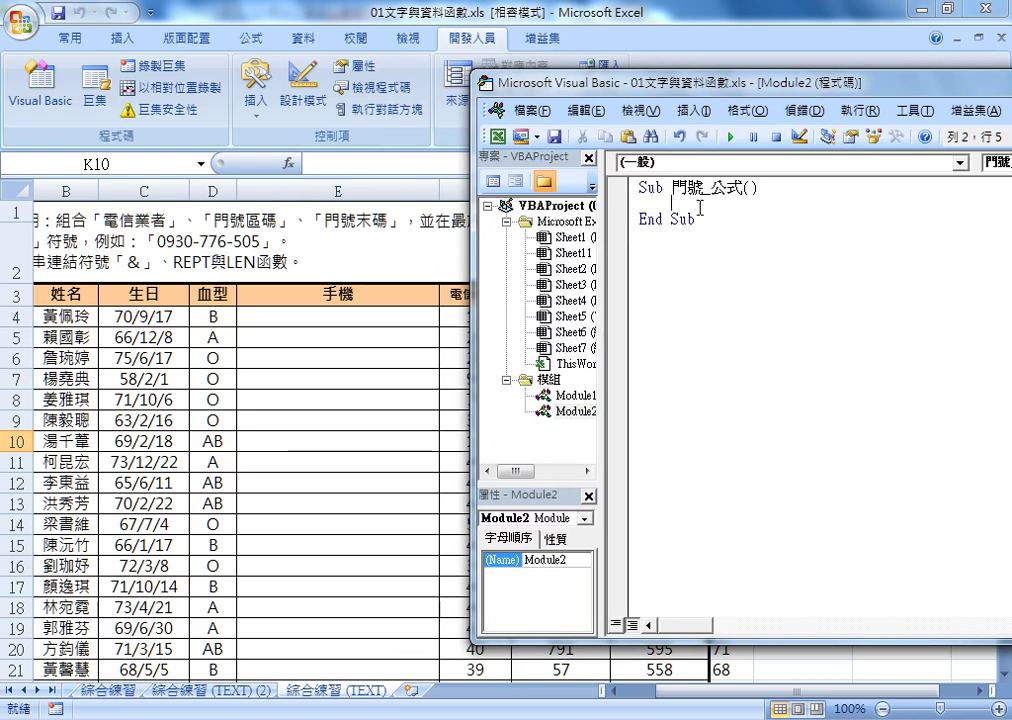
{"action": "type", "text": "cell"}
{"action": "type", "text": "s"}
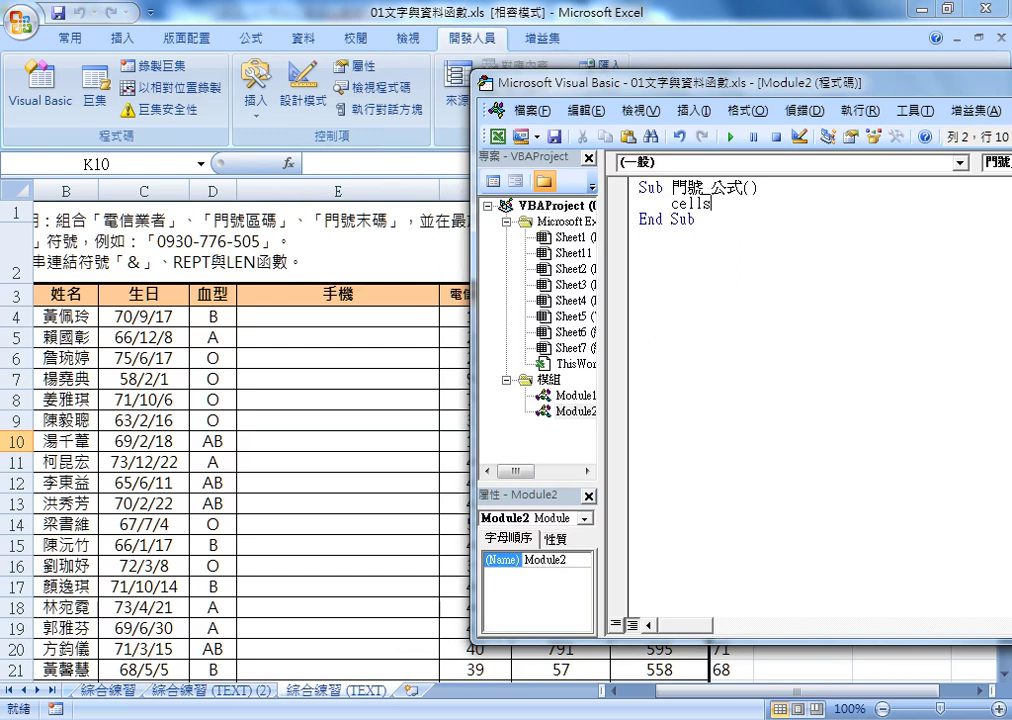
{"action": "type", "text": "("}
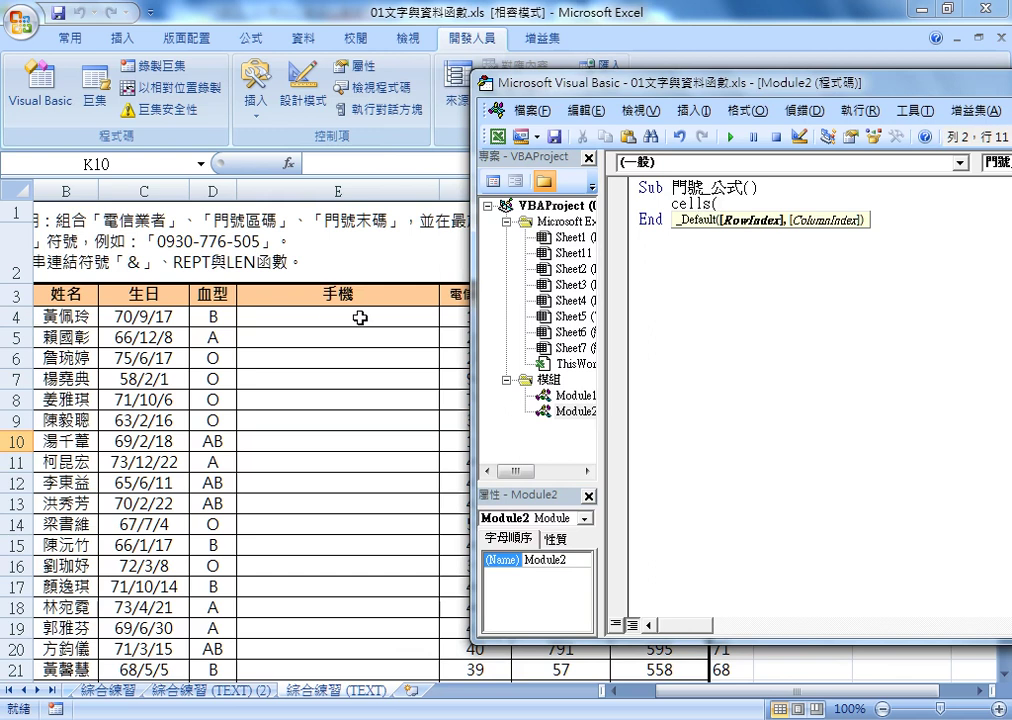
{"action": "type", "text": "4"}
{"action": "type", "text": ","}
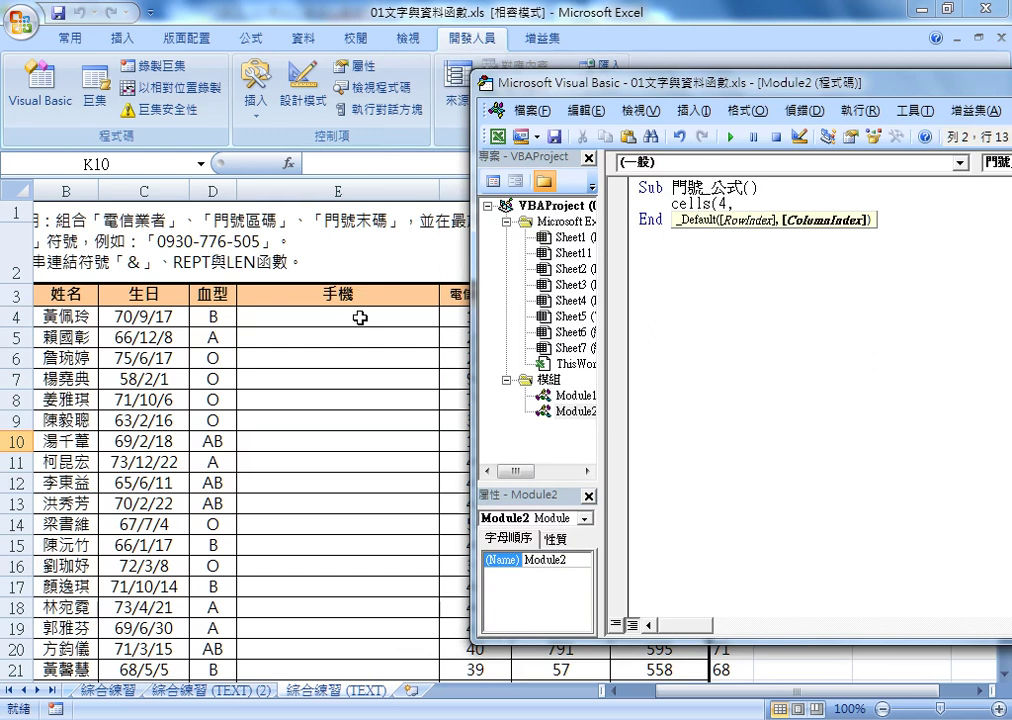
{"action": "type", "text": "5"}
{"action": "type", "text": ")"}
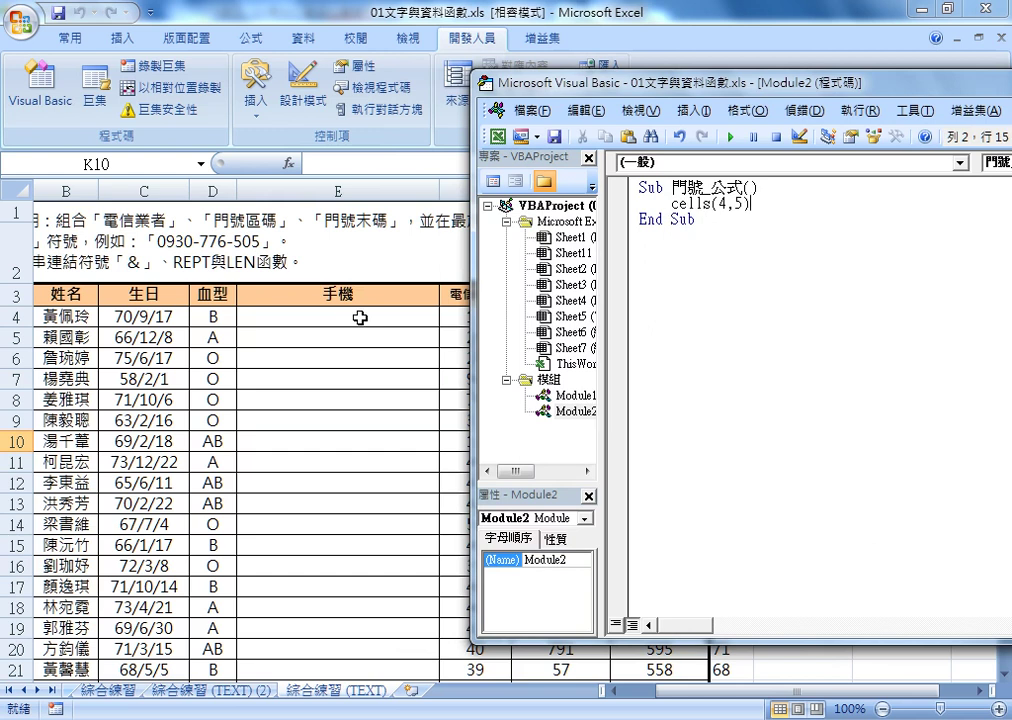
{"action": "type", "text": "="}
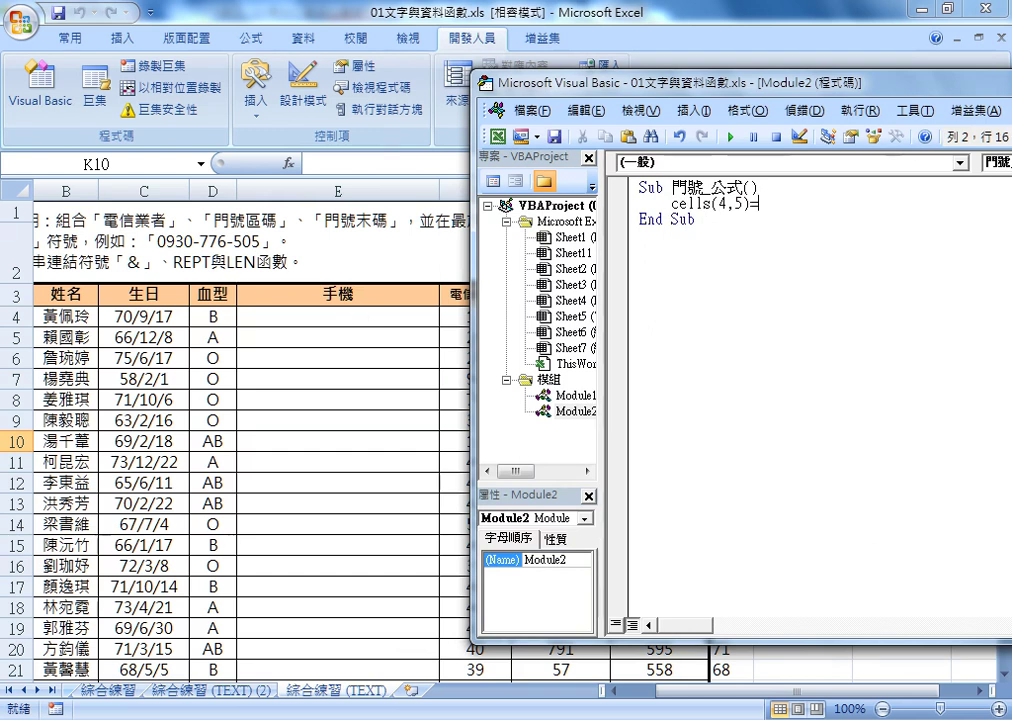
{"action": "type", "text": "\""}
Replace the column number 5 with "E" so the line reads cells(4,"E")="".
{"action": "double_click", "coordinate": [738, 203]}
{"action": "key", "text": "BackSpace"}
{"action": "type", "text": "\"\""}
{"action": "left_click", "coordinate": [686, 203]}
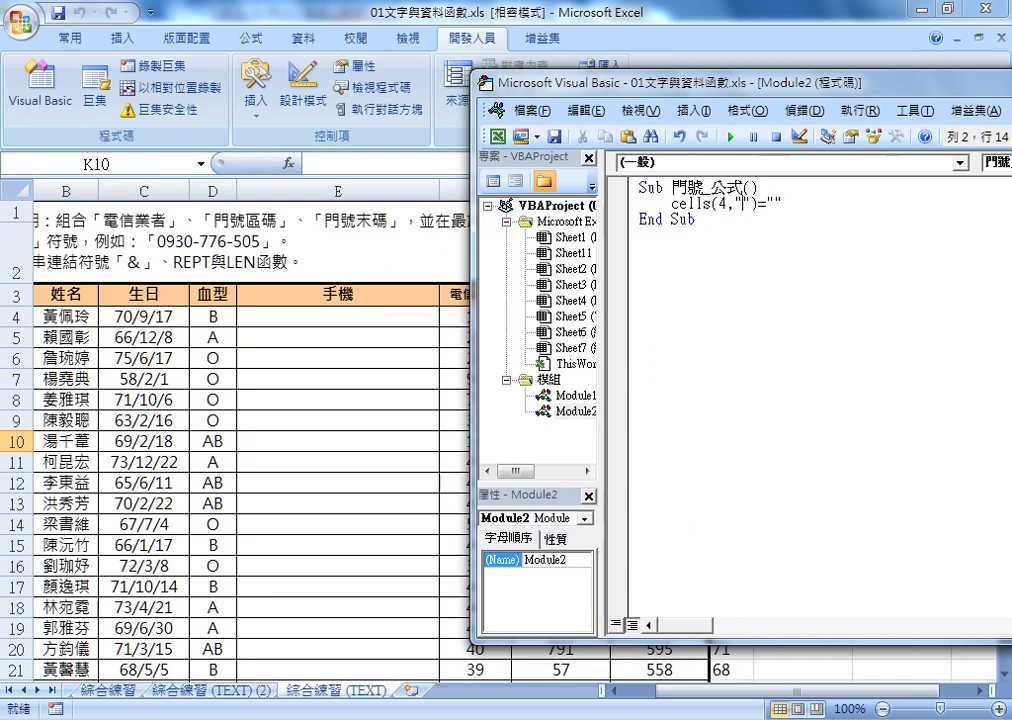
{"action": "type", "text": "E"}
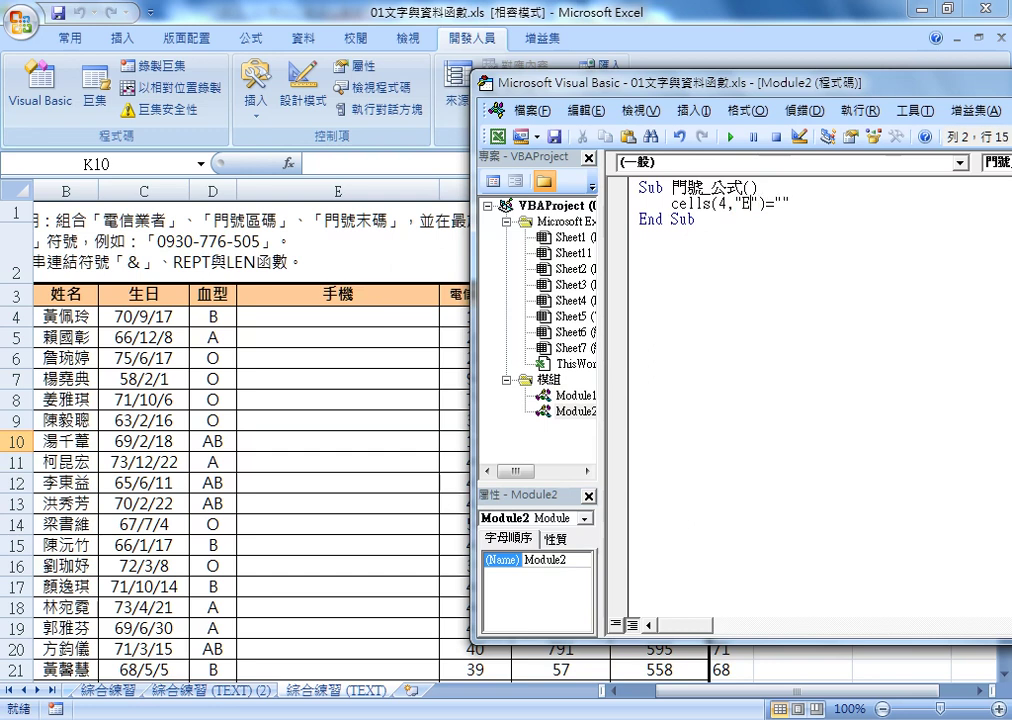